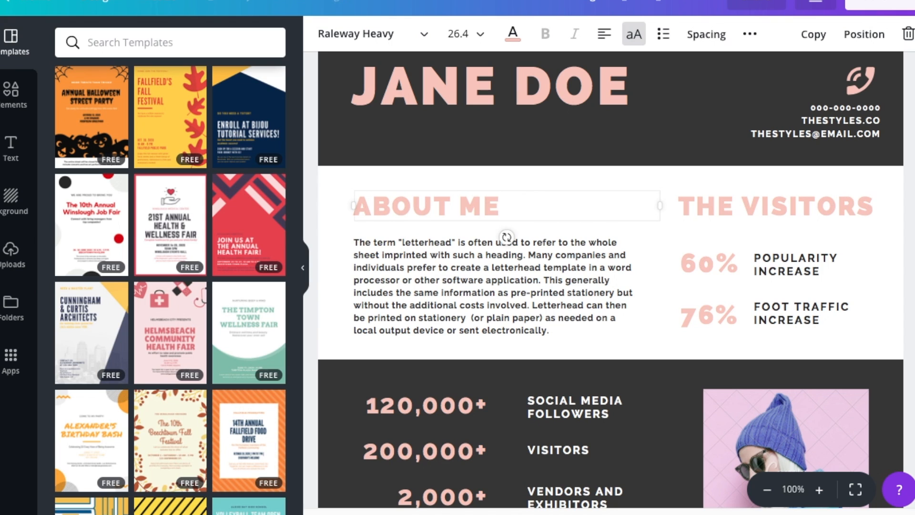
- Replace the placeholder paragraph under ABOUT ME with a short test sentence beginning with the profile owner's name
left_click(535, 279)
left_click(534, 278)
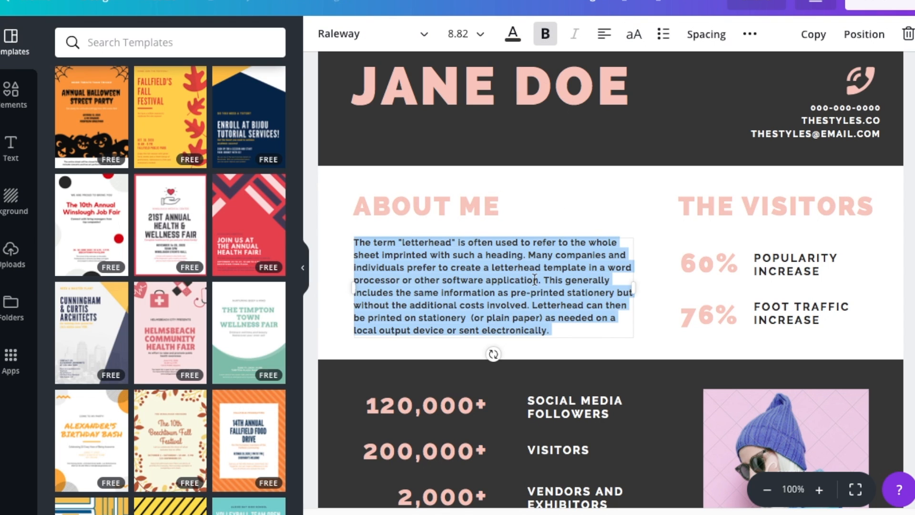
left_click(554, 328)
left_click_drag(543, 329, 359, 242)
key("BackSpace")
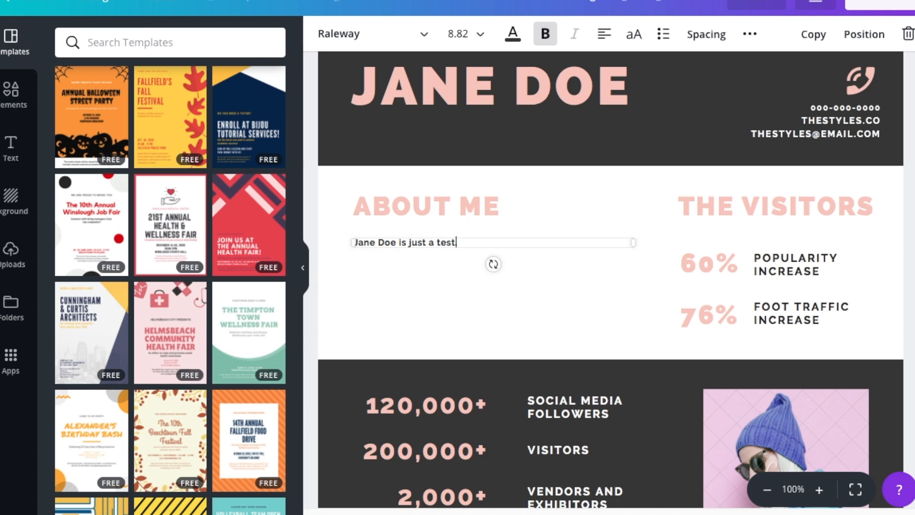
- Replace "just a test." with "a professional stylist living in Los Angeles, CA. Beginning as a love for fashion, art and lifestyle led me to a...... With"
key("BackSpace")
key("BackSpace")
key("BackSpace")
key("BackSpace")
key("BackSpace")
key("BackSpace")
key("BackSpace")
key("BackSpace")
key("BackSpace")
key("BackSpace")
key("BackSpace")
key("BackSpace")
type("a professional stylist")
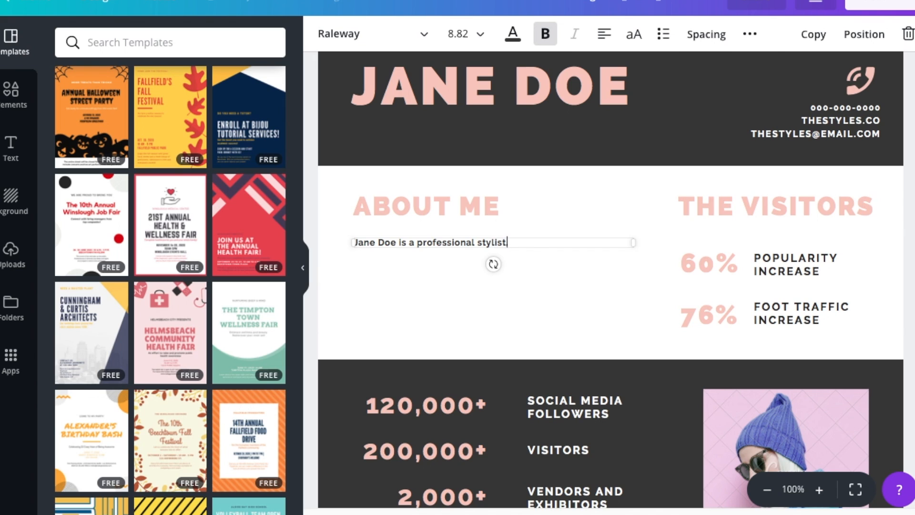
type(" living in Los Angeles, CA. Beginning as a love for fashion, art and lifestyle led me to a......  With")
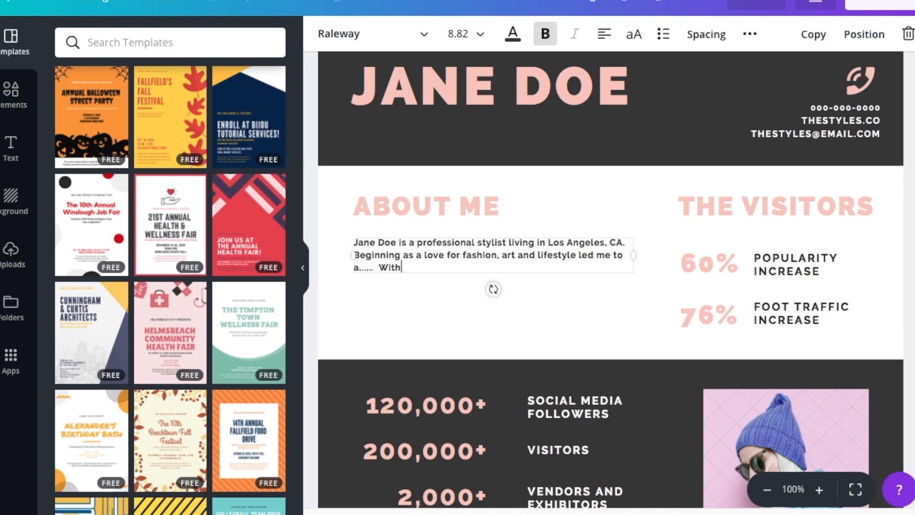
- Continue the bio with "over XX years as a freelance stylist for artist such as XXX, XXX and XXXX it kicked off a......"
type(" over XX years as a freelance stylist for artist such as X")
type("XX, XXX and XXXX i")
type("t be")
key("BackSpace")
key("BackSpace")
key("BackSpace")
key("BackSpace")
key("BackSpace")
type("it kicked off a ")
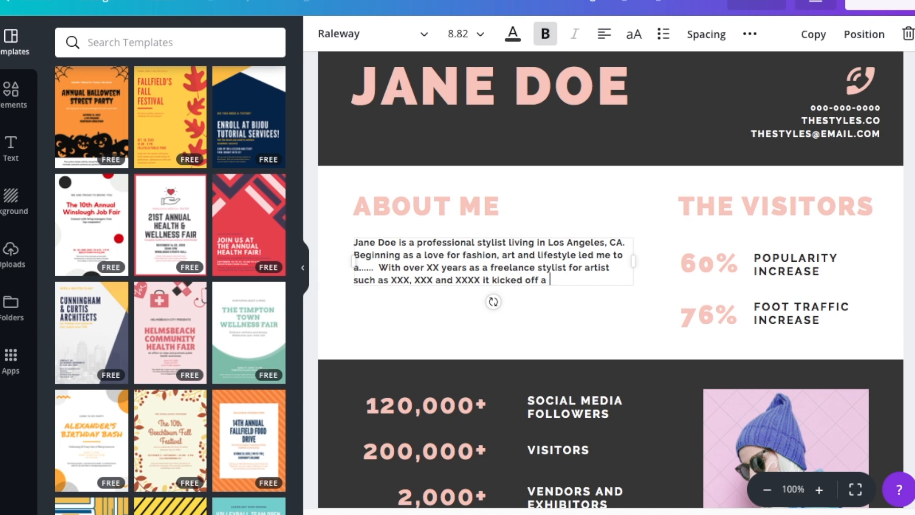
type("......")
- Add a new line to the bio reading "<ENTER A FEW SENTENCES ABOUT YOU AND YOUR BRAND>"
key("Return")
type("<ENTER A FEW SENTENCES ABOUT")
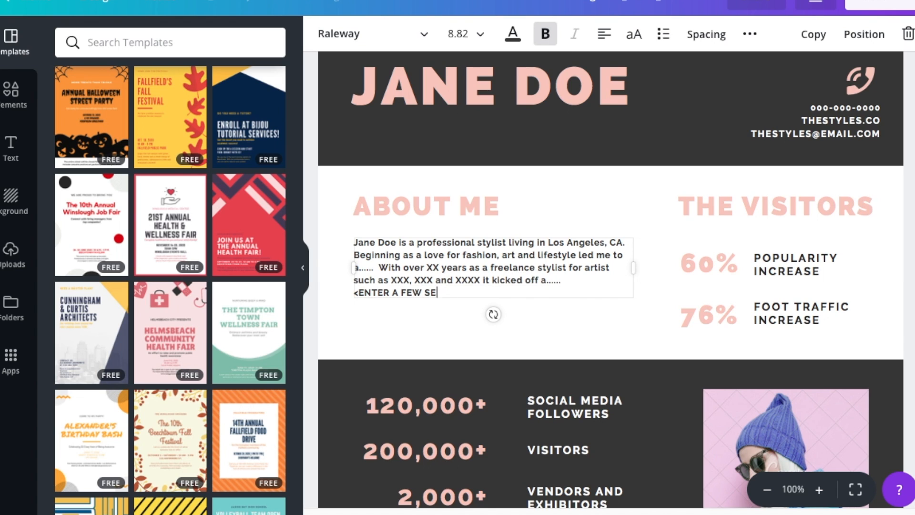
type(" YOU AND YOUR BRAND>")
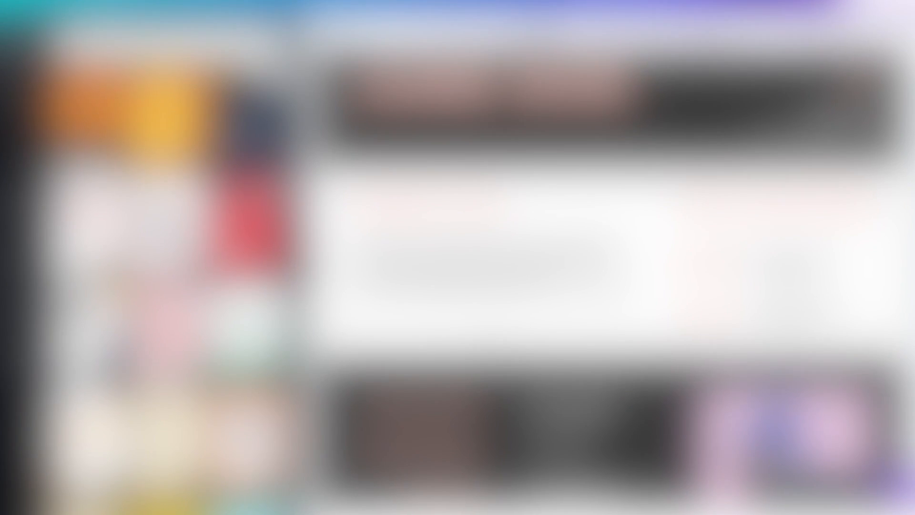
double_click(725, 255)
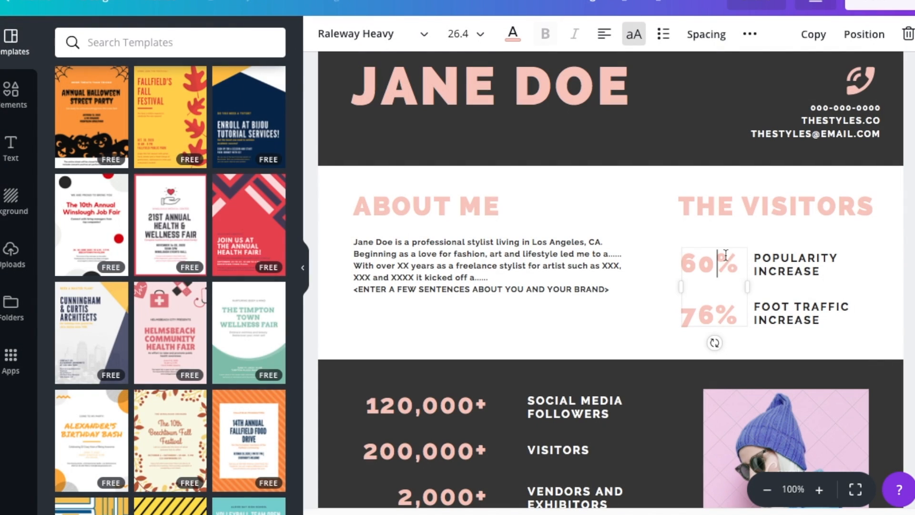
double_click(807, 202)
triple_click(807, 202)
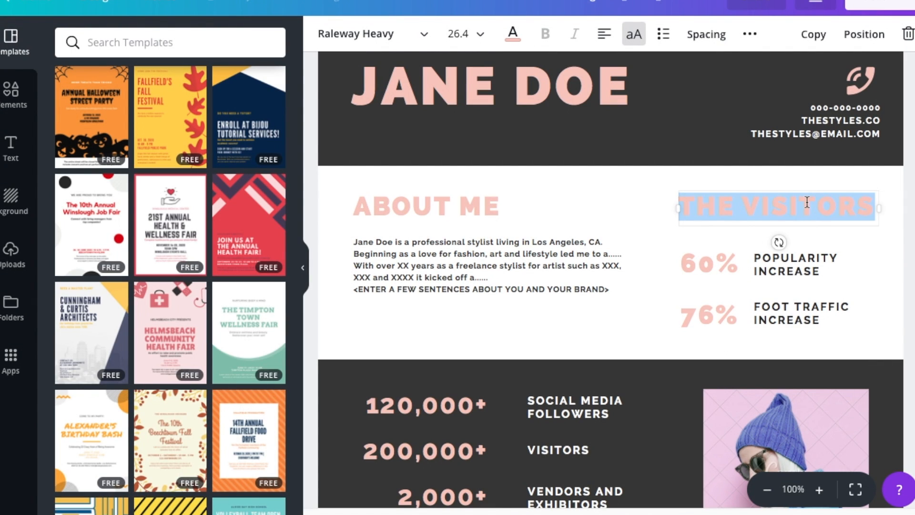
double_click(768, 270)
double_click(708, 263)
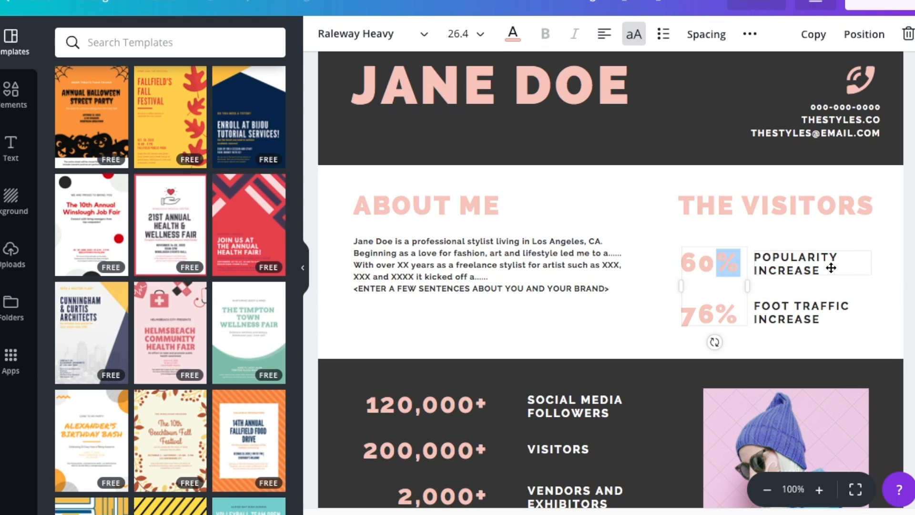
double_click(766, 267)
left_click(774, 254)
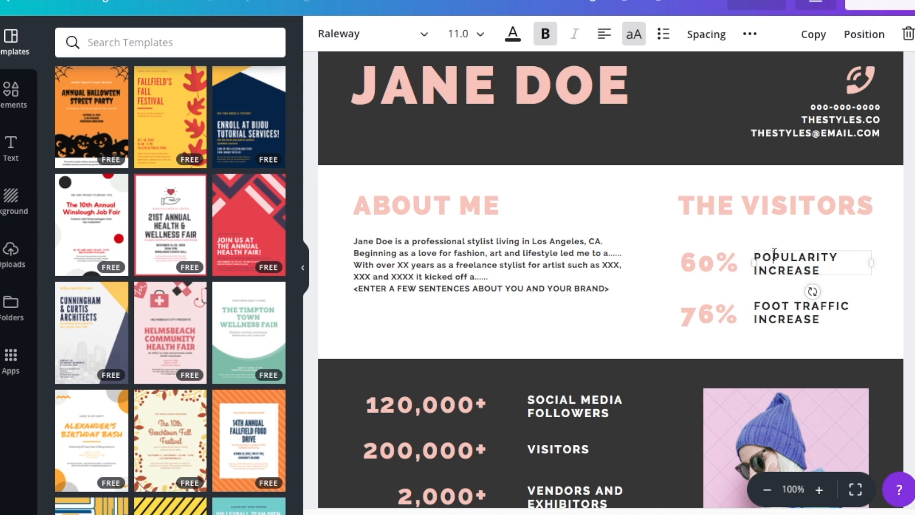
- Change the heading THE VISITORS to DEMOGRAPHIC and widen its text box so the word fits on one line
left_click(801, 195)
double_click(801, 201)
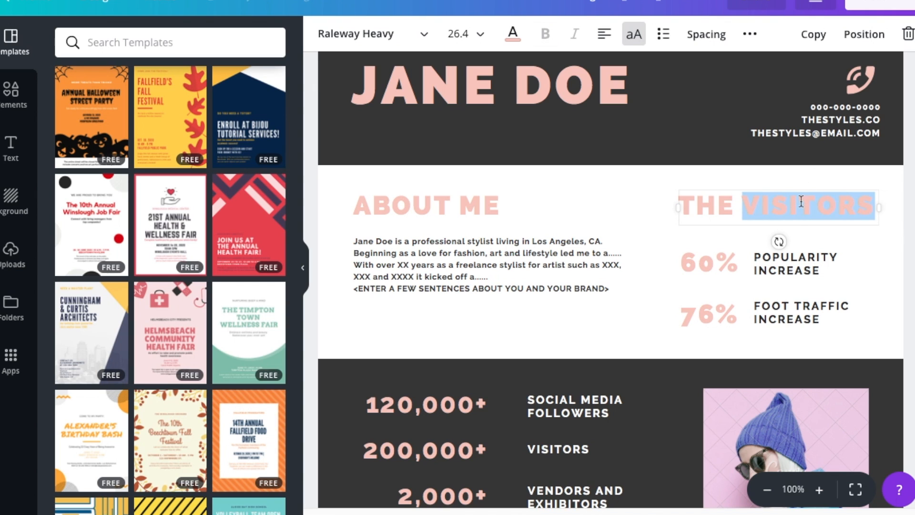
triple_click(801, 200)
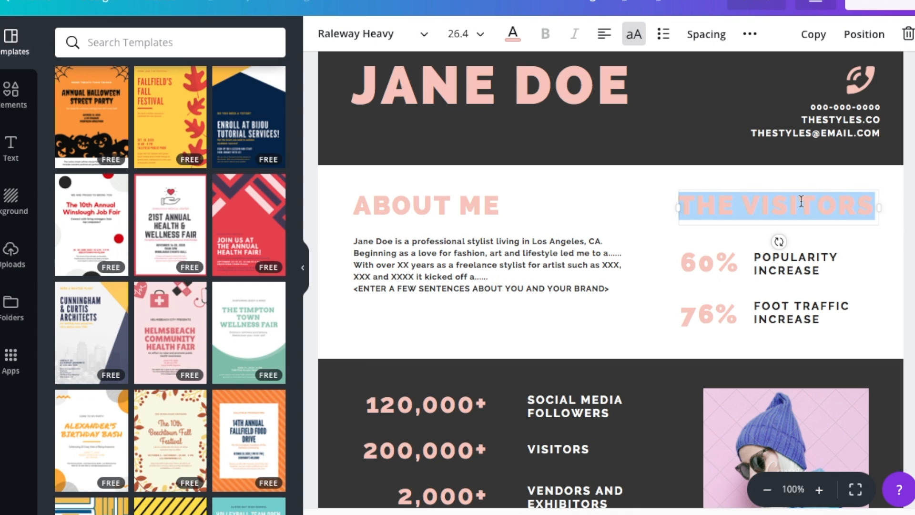
type("DEMOG")
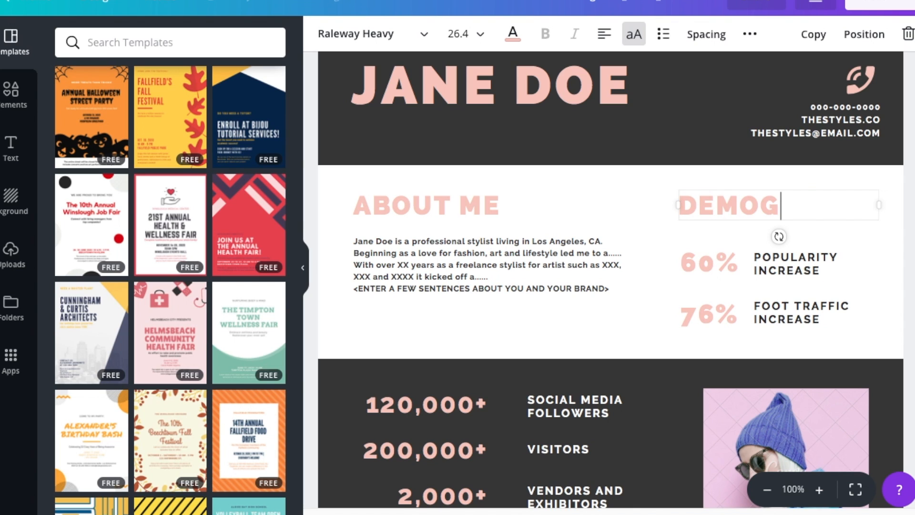
type("RAPHIC")
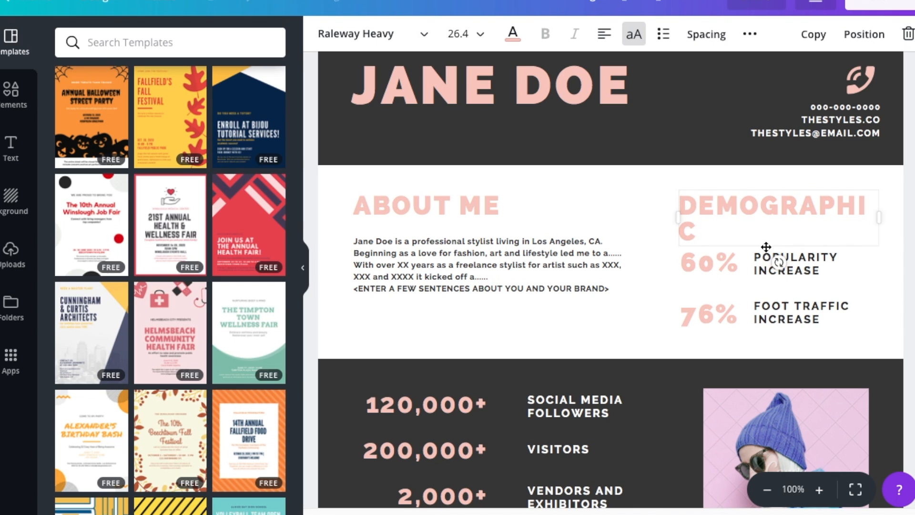
mouse_move(677, 210)
left_mouse_down()
mouse_move(658, 212)
mouse_move(672, 215)
mouse_move(663, 218)
left_mouse_up()
- Set the first demographic percentage to 80% and change its label to WOMEN
left_click_drag(687, 261, 723, 265)
type("80")
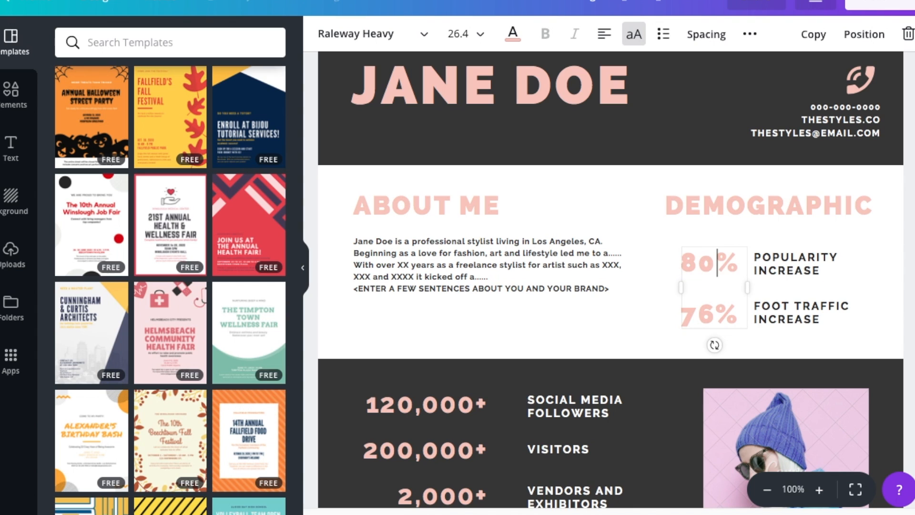
left_click(802, 267)
left_click(803, 268)
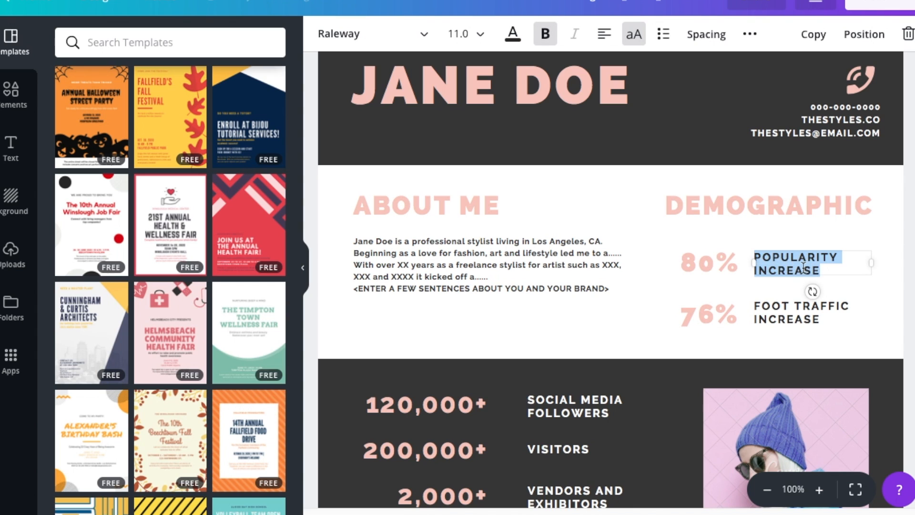
type("WOMEN")
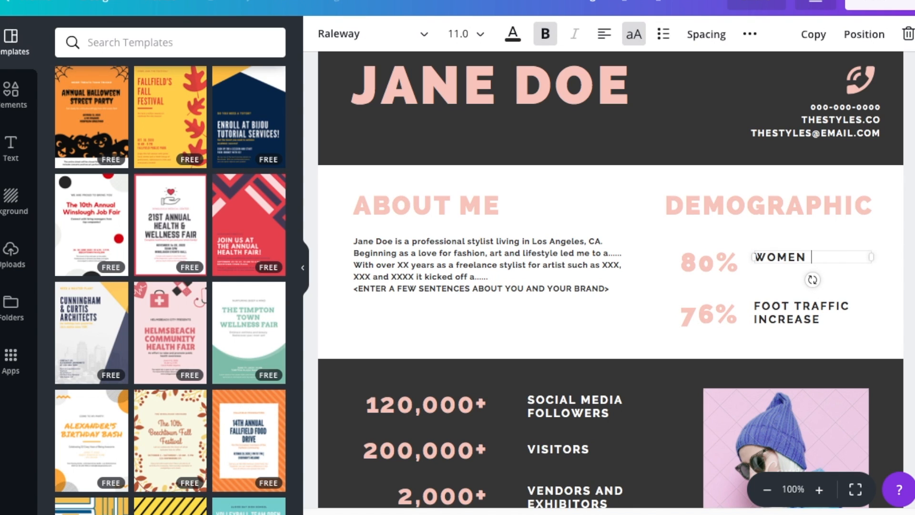
- Set the second demographic percentage to 90%
left_click(712, 309)
left_click(726, 322)
left_click_drag(735, 317, 671, 307)
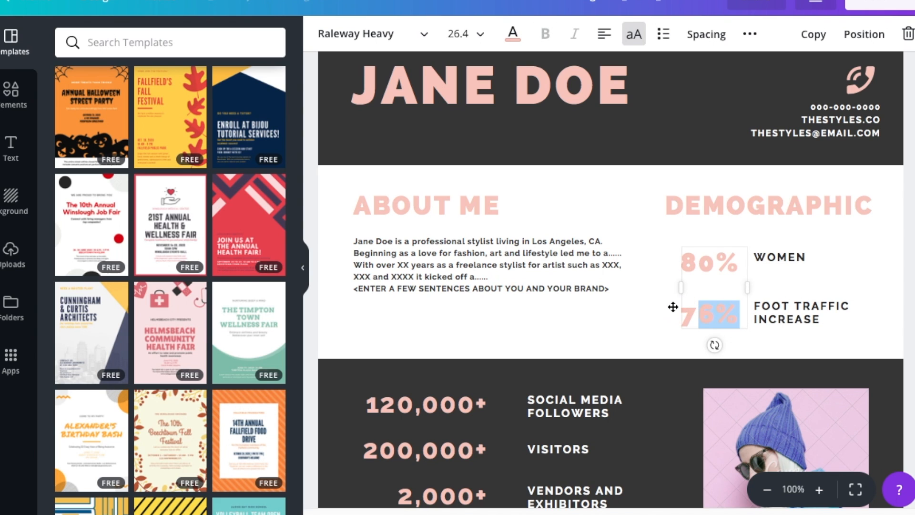
key("BackSpace")
key("BackSpace")
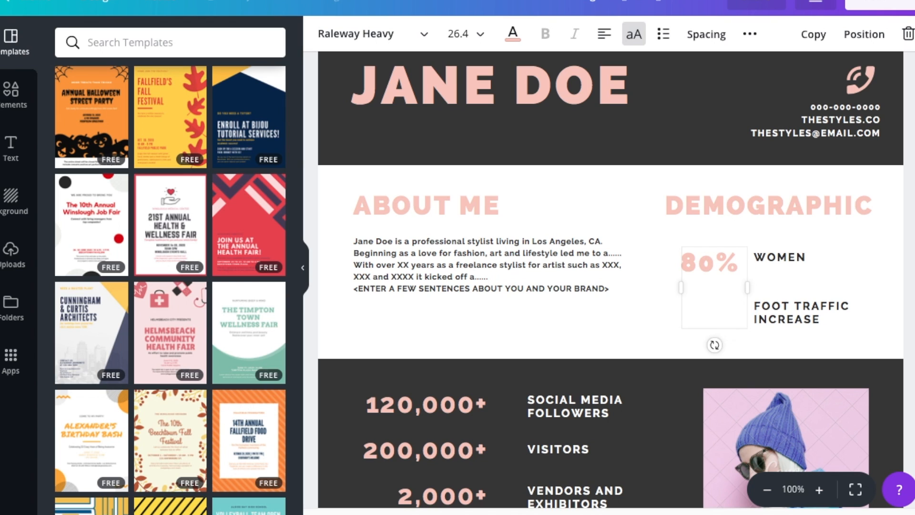
type("90")
left_click(793, 306)
left_click(723, 320)
type("%")
- Replace the FOOT TRAFFIC INCREASE label with "AGE 18 - 35"
left_click(766, 319)
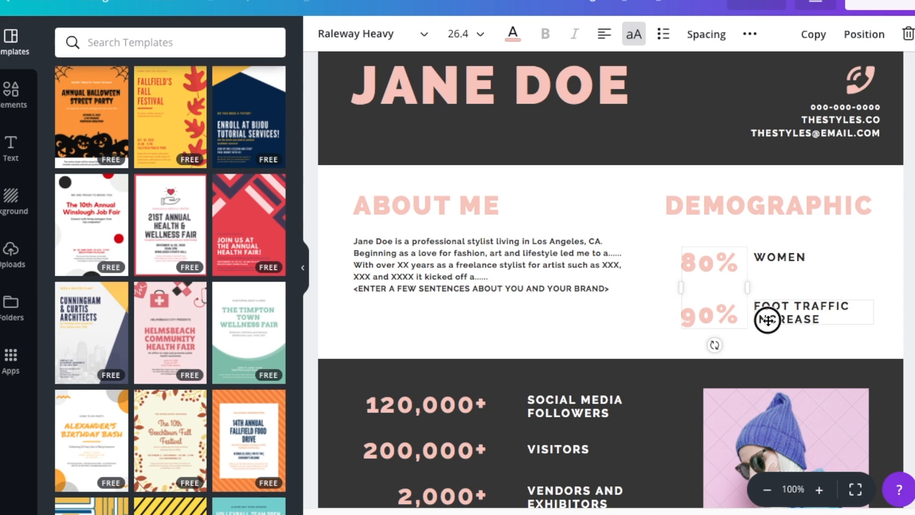
left_click(766, 319)
type("AGE")
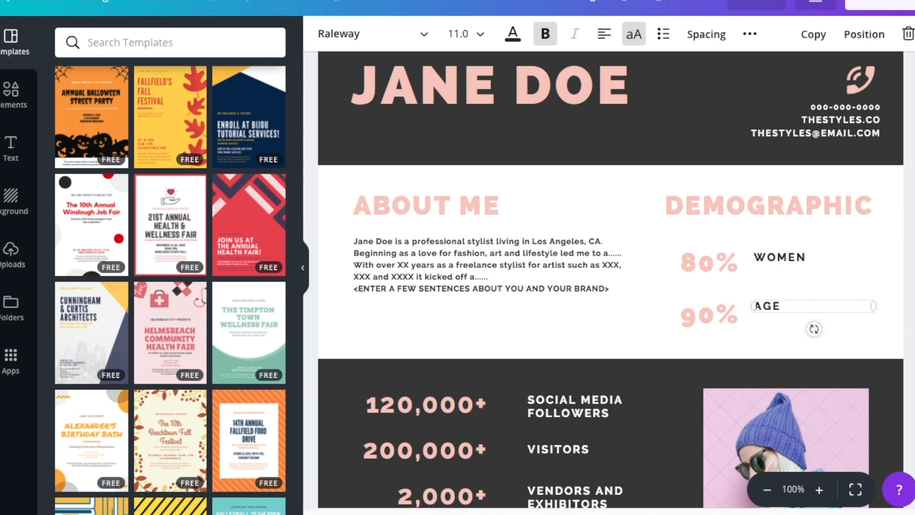
type(" FROM")
key("BackSpace")
key("BackSpace")
key("BackSpace")
left_click(851, 268)
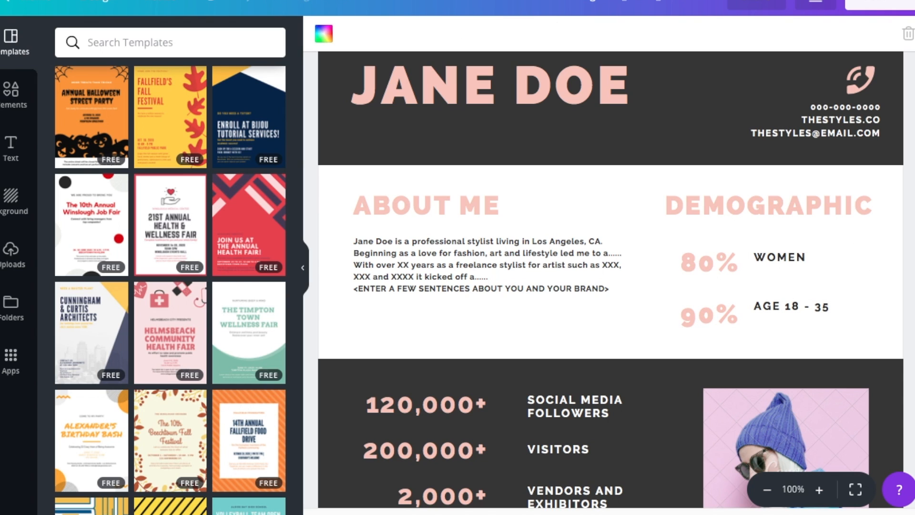
- Search the photo library for FASHION and replace the picture beside the statistics with the free photo of lips behind torn pink paper
scroll(609, 281, "down", 1)
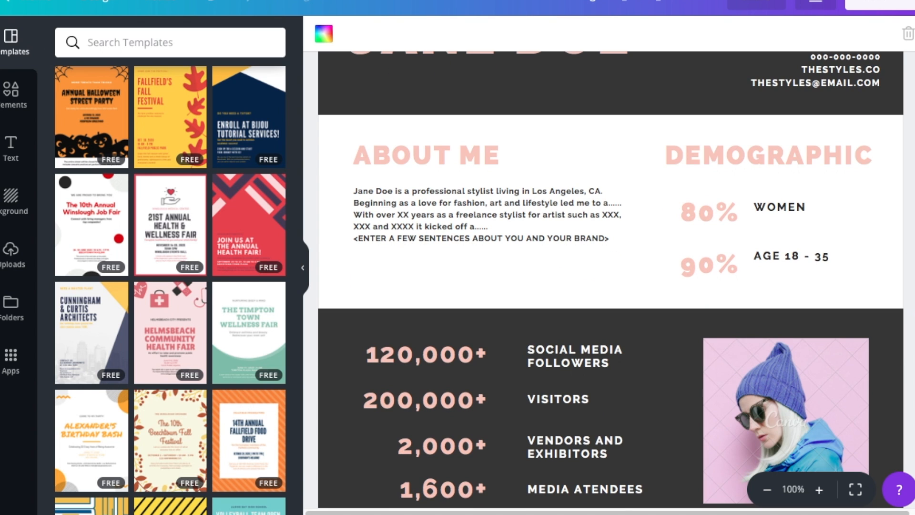
scroll(609, 281, "down", 4)
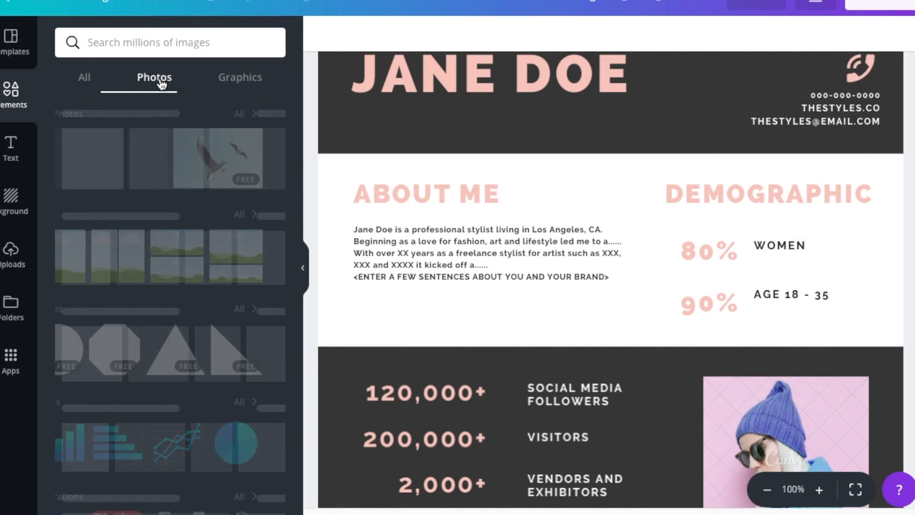
left_click(173, 38)
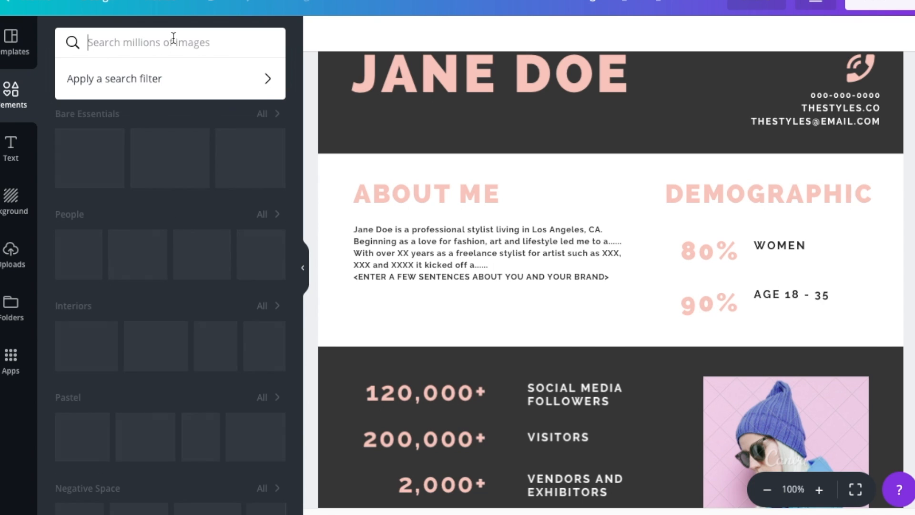
type("FASHION")
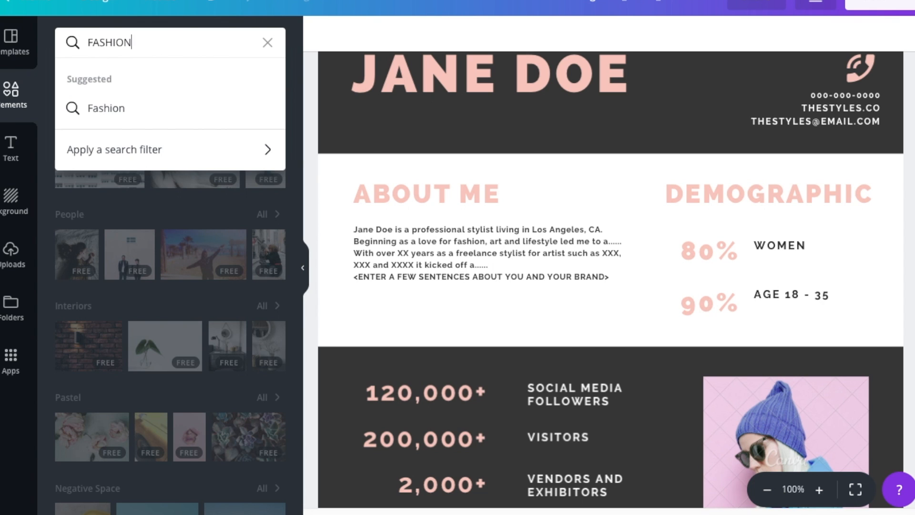
key("Return")
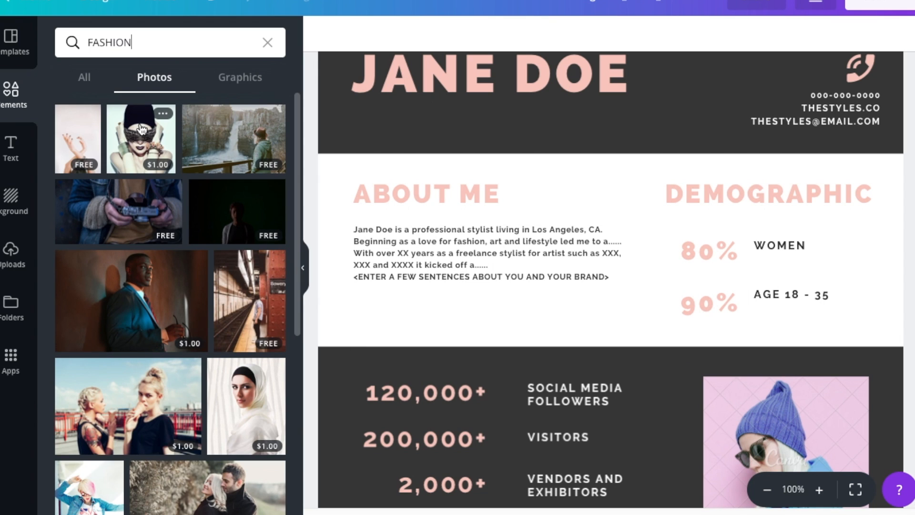
left_click_drag(297, 131, 291, 419)
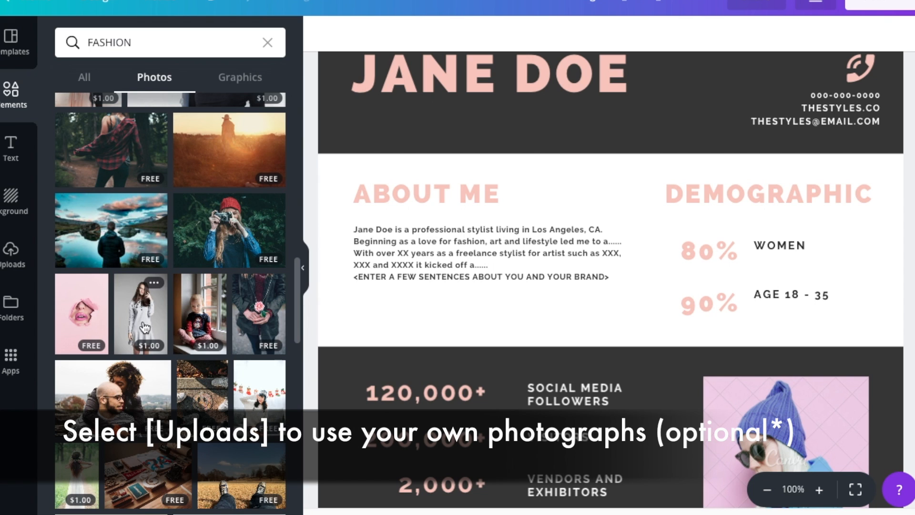
left_click_drag(143, 312, 733, 417)
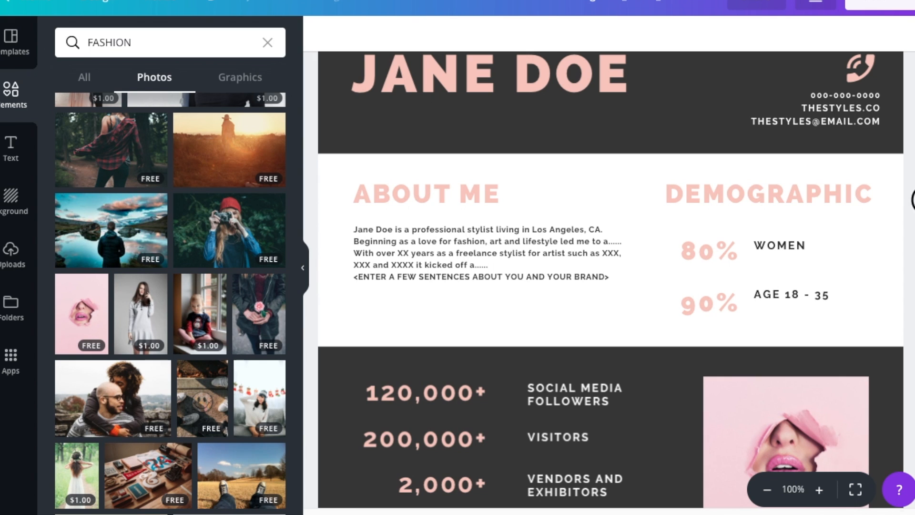
- Replace the wide photo beside the social media follower counts with the free flat-lay photo of a brown hat, sunglasses and prints
scroll(610, 278, "down", 7)
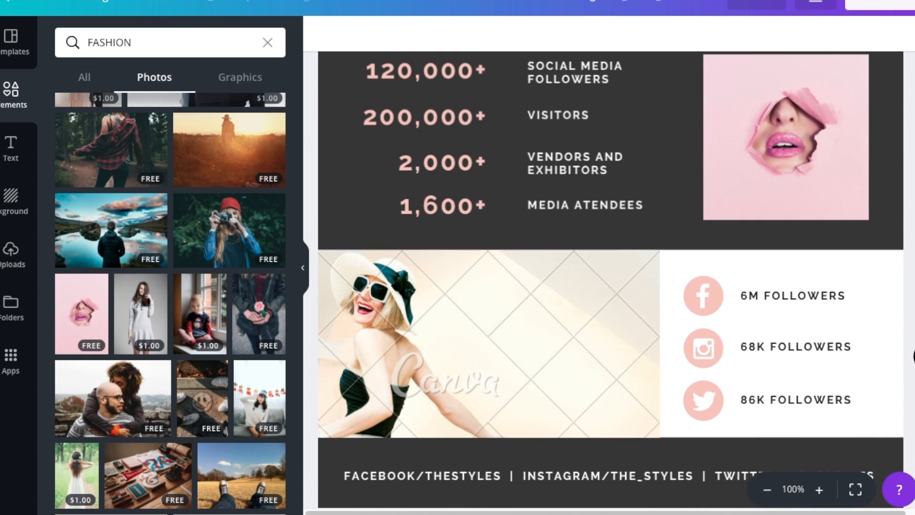
left_click_drag(294, 282, 287, 418)
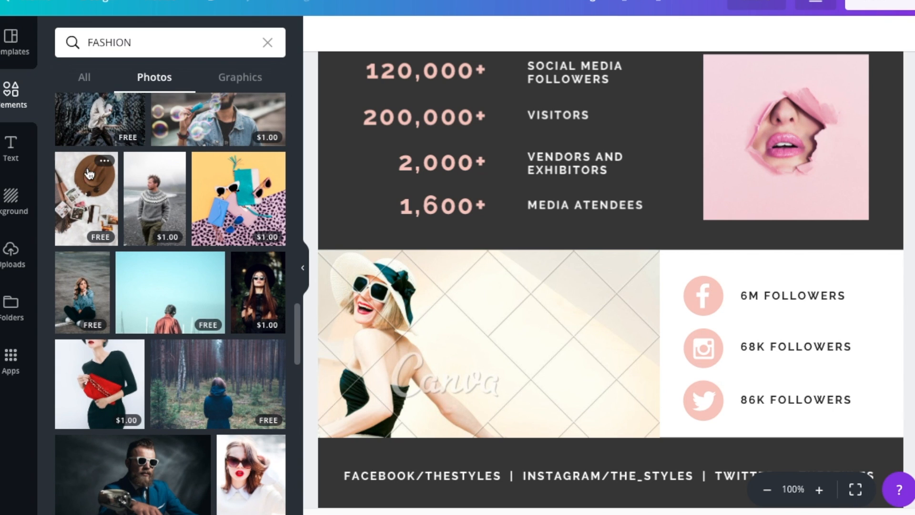
left_click_drag(78, 187, 322, 310)
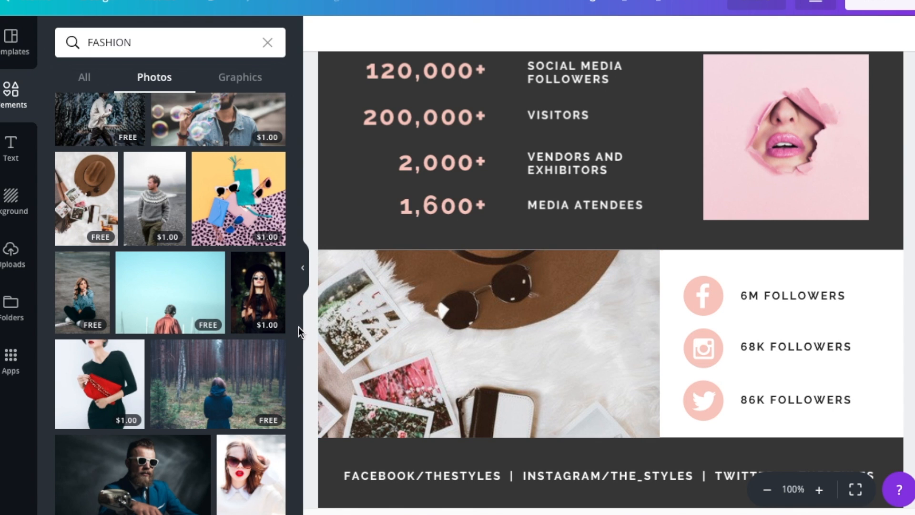
- Replace the Facebook, Instagram and Twitter handles in the footer line with the stylist's name
scroll(910, 360, "down", 2)
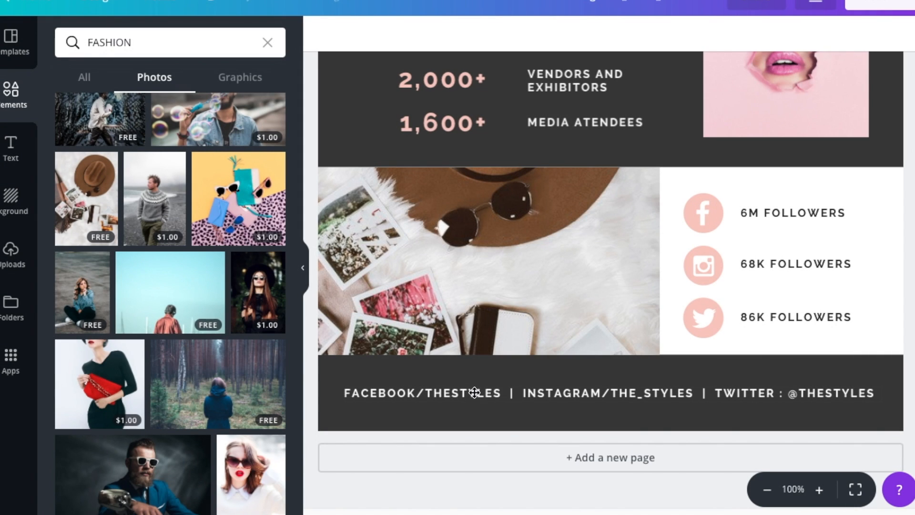
double_click(474, 392)
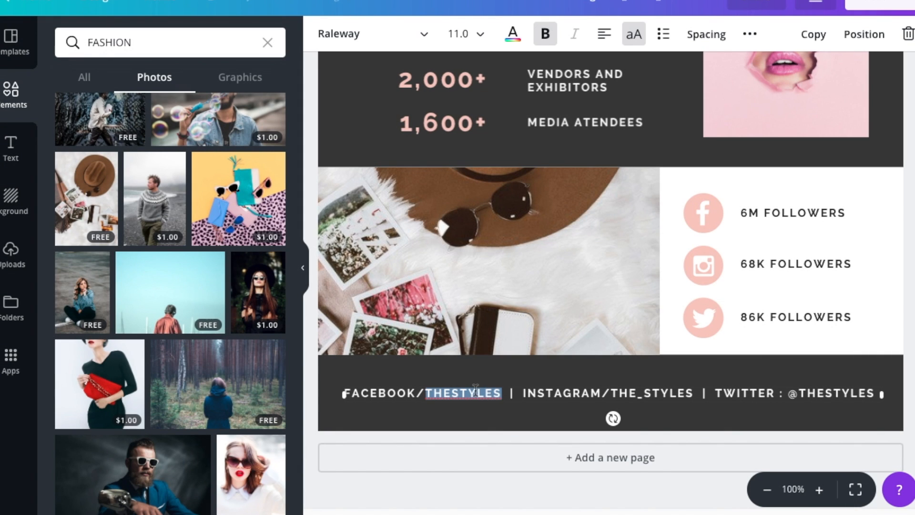
type("JANEDOE")
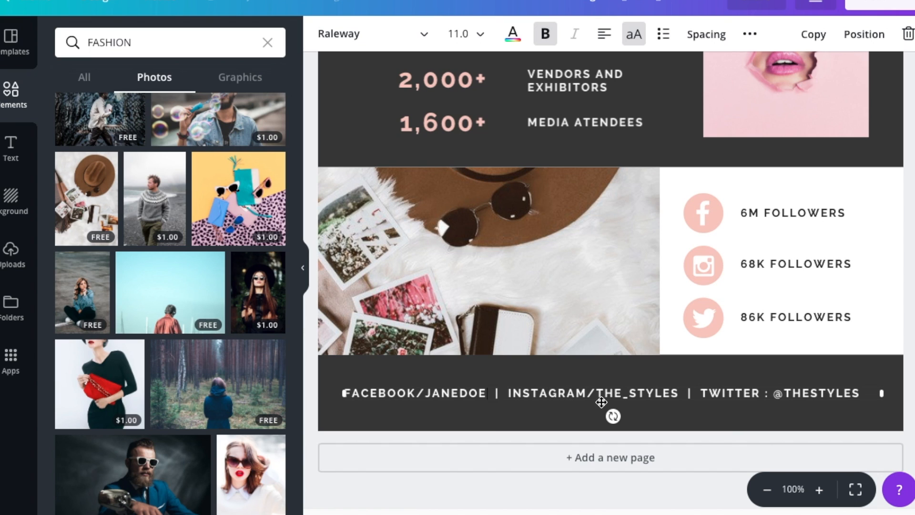
left_click_drag(596, 393, 678, 395)
type("JANE")
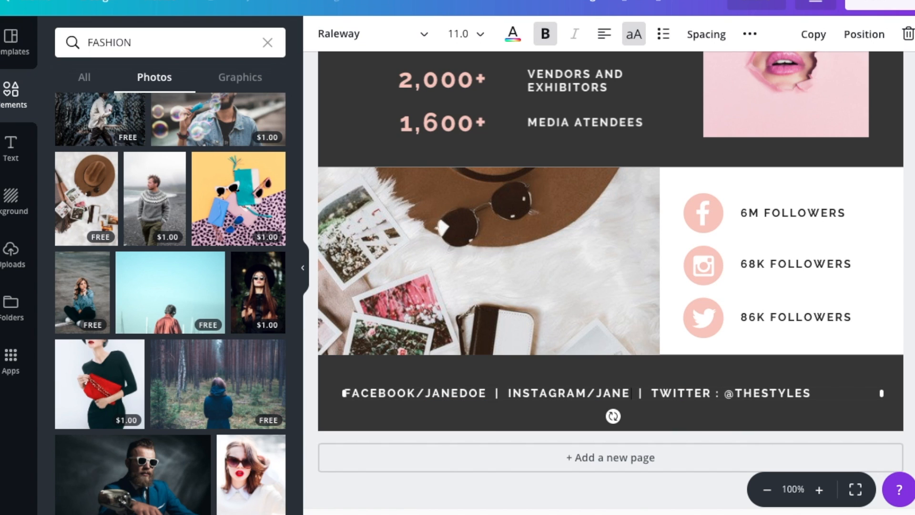
type("DOE")
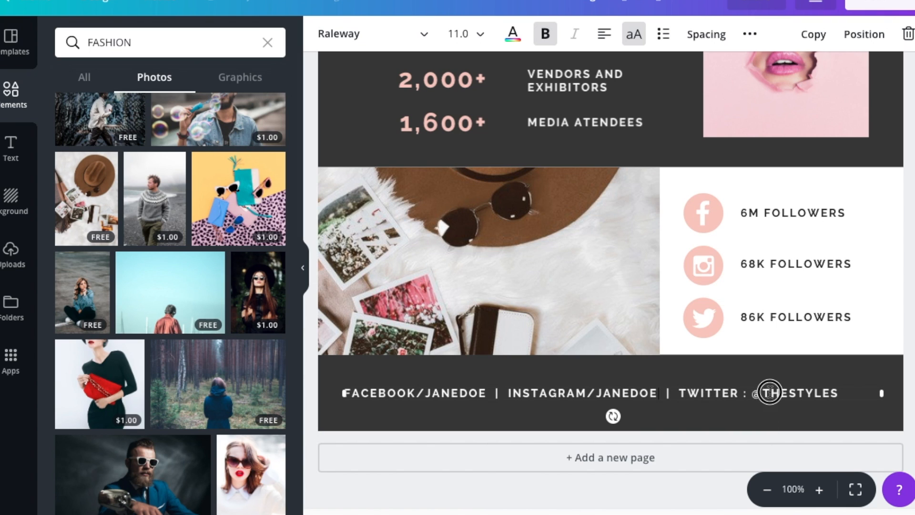
double_click(769, 393)
type("JANEDO")
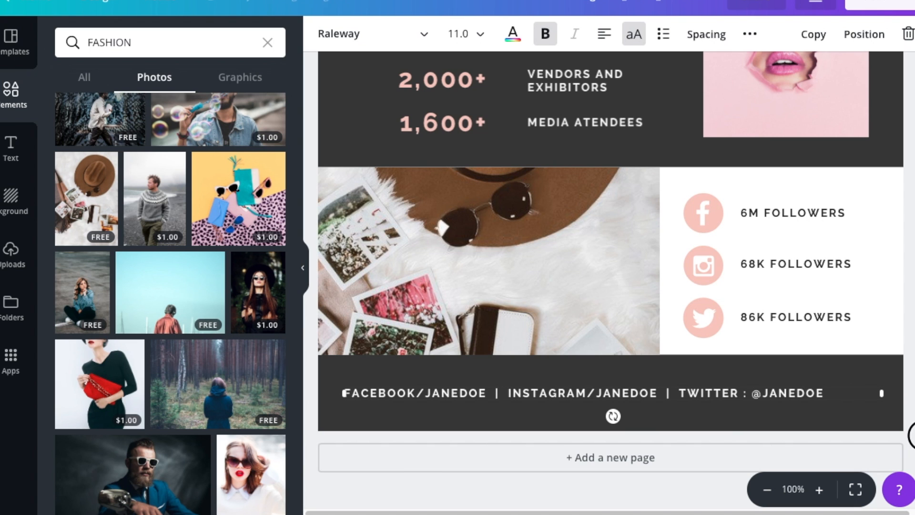
- Replace the VENDORS AND EXHIBITORS label in the statistics section with "YOUTUBE SUBSCRIBERS"
scroll(910, 343, "up", 2)
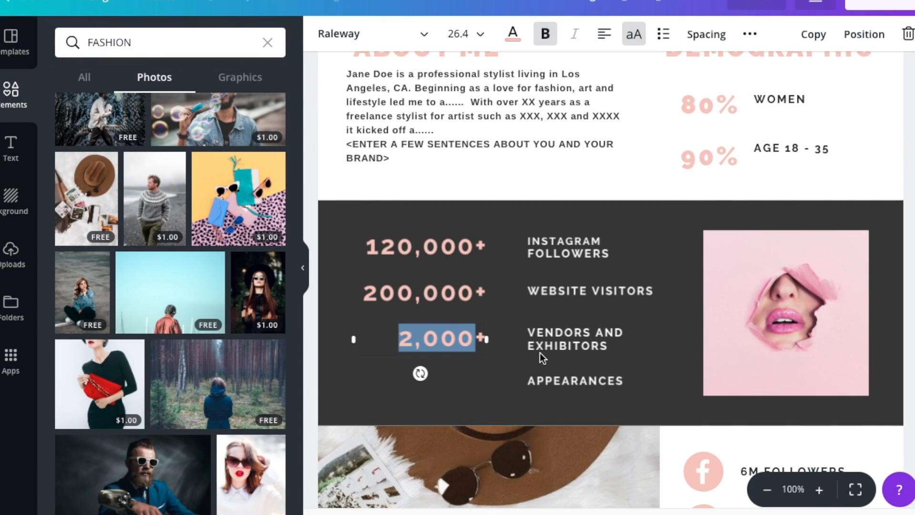
left_click(548, 339)
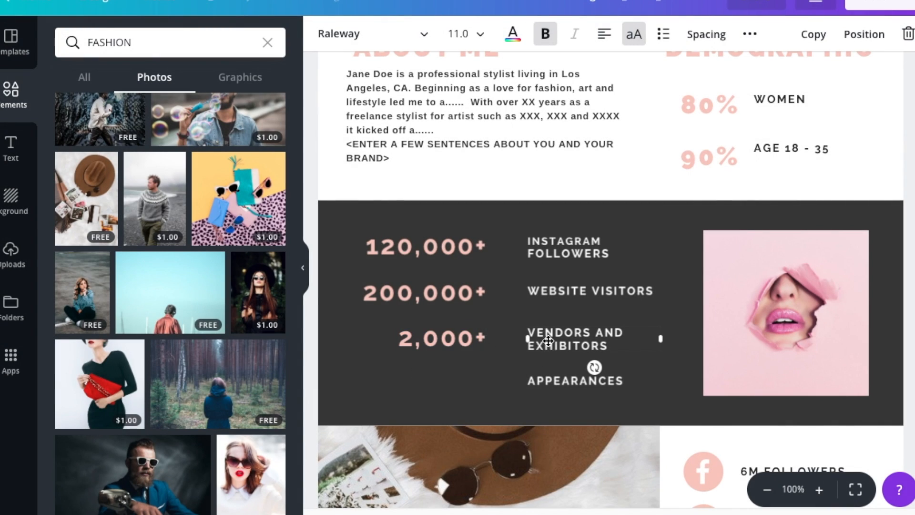
left_click(548, 340)
type("YOUTUBE")
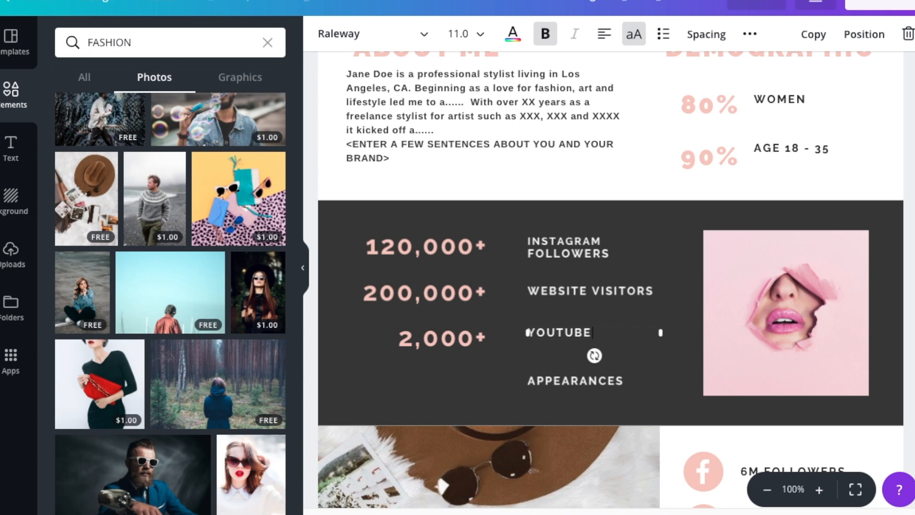
type("SUBSCRI")
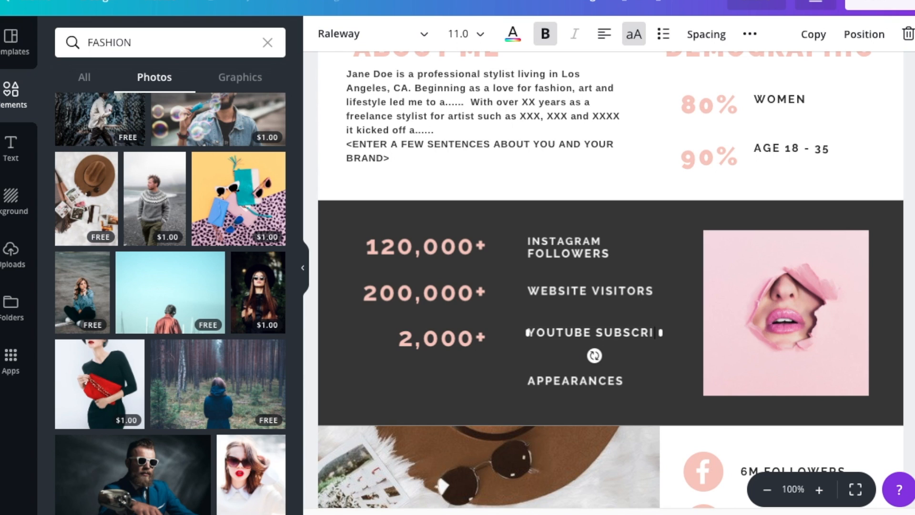
type("BERS")
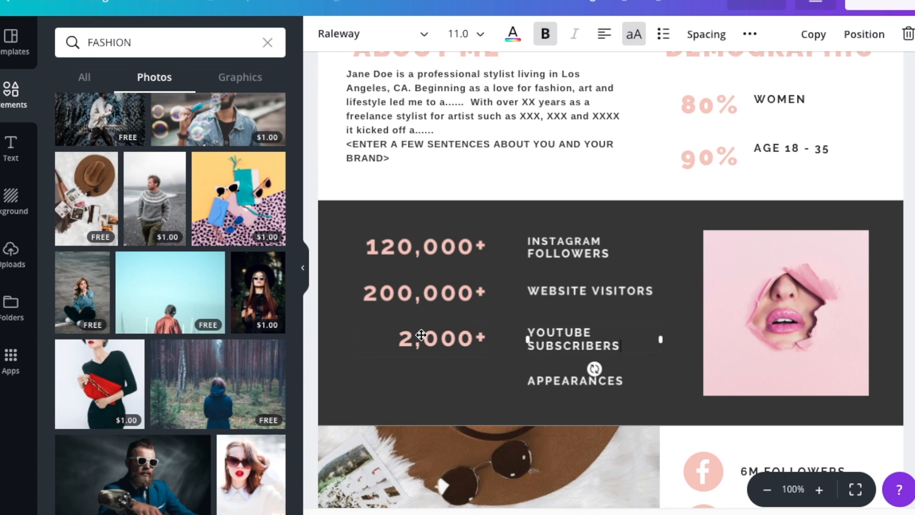
- Set the YouTube subscribers figure to 12,000+
left_click(419, 339)
double_click(419, 339)
left_click(401, 343)
type("1")
left_click(546, 294)
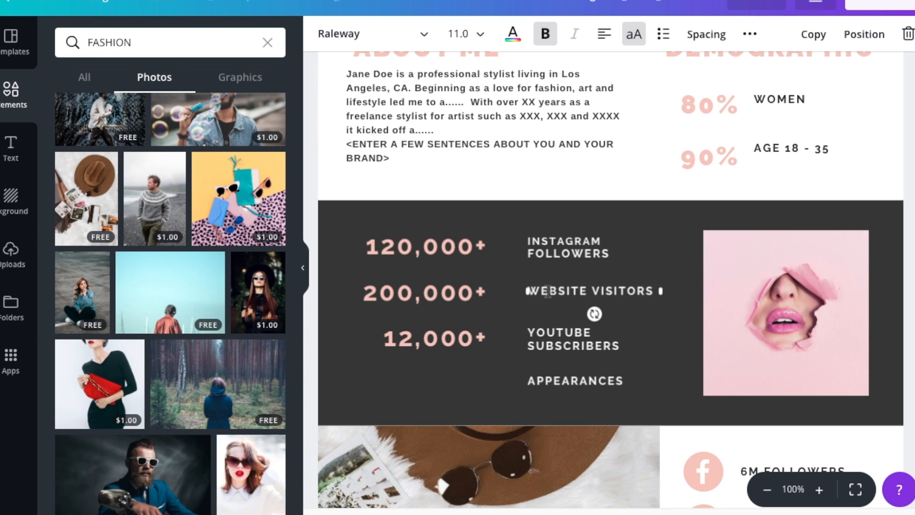
- Delete the APPEARANCES label at the end of the statistics list
left_click(544, 376)
double_click(534, 381)
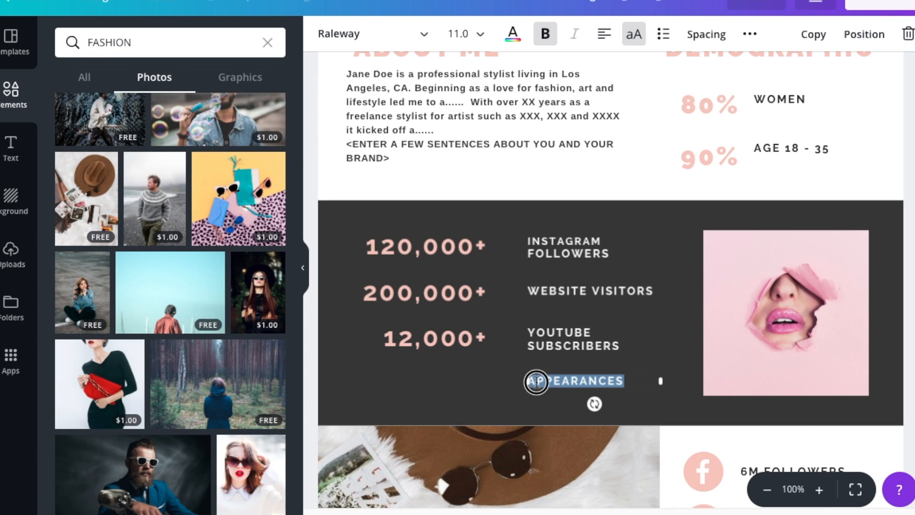
left_click(492, 383)
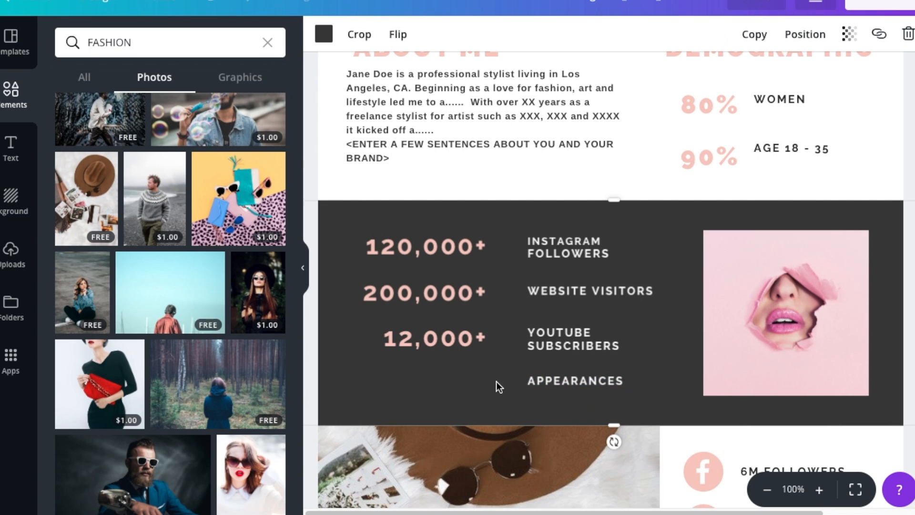
left_click(530, 384)
double_click(532, 385)
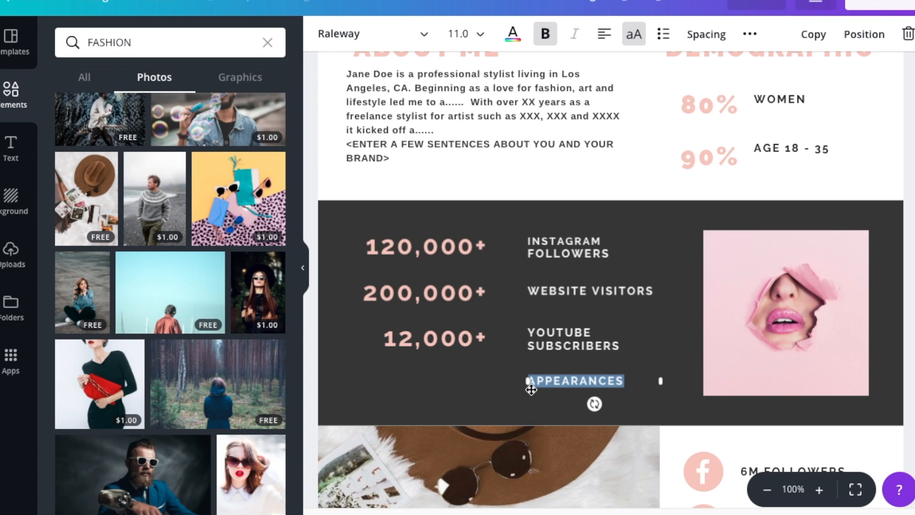
left_click(500, 392)
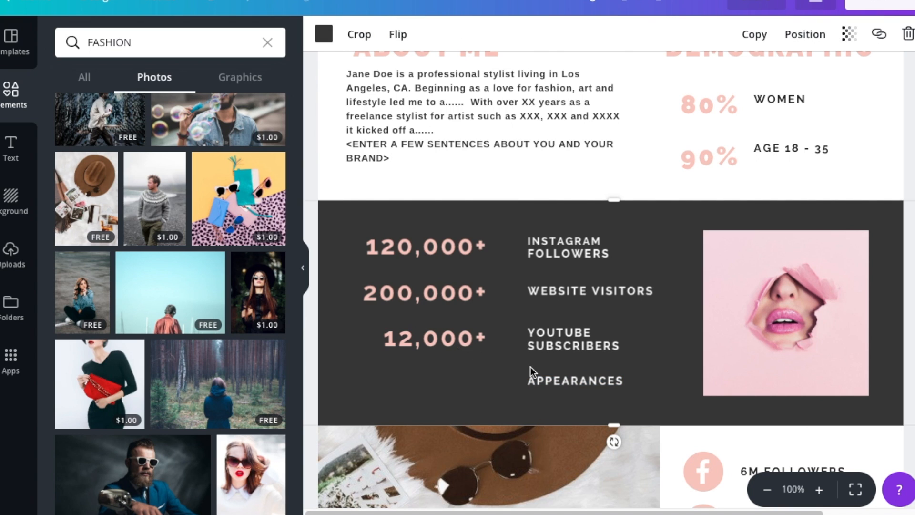
left_click(534, 379)
left_click(536, 379)
key("BackSpace")
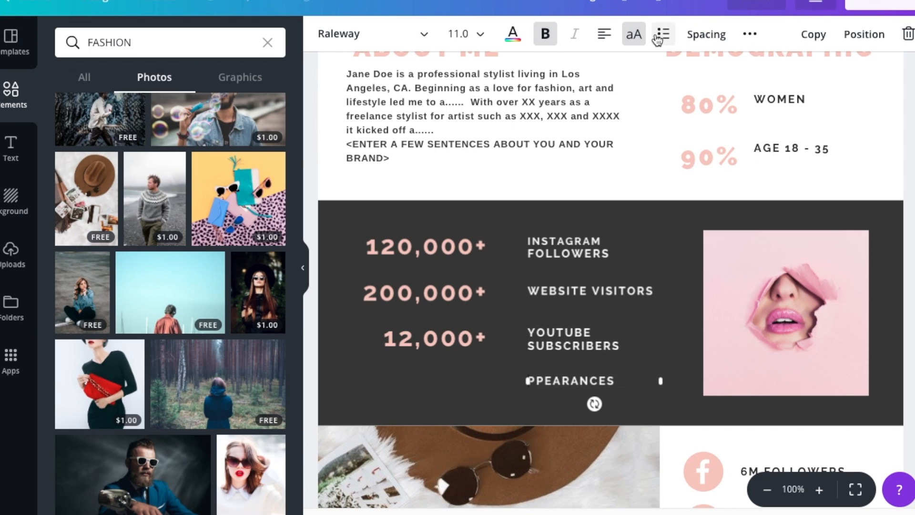
left_click(907, 34)
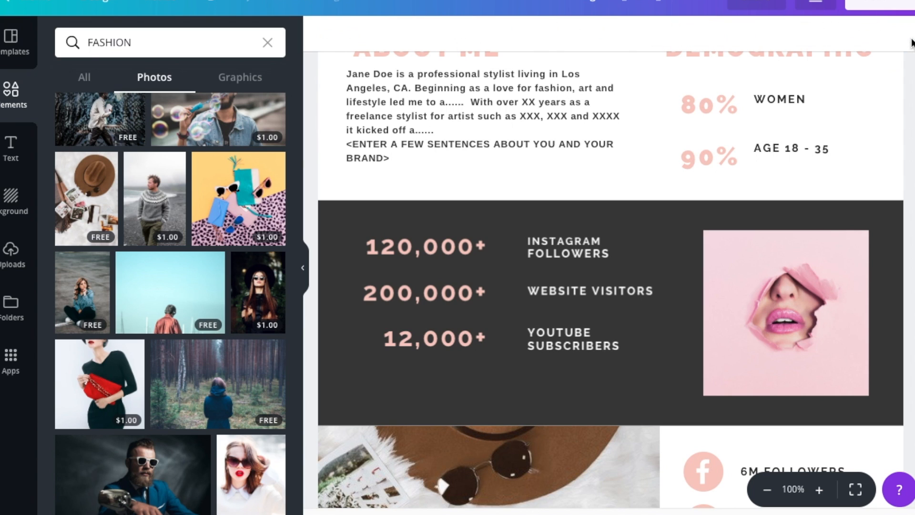
- Move the YouTube subscribers and website visitors rows down to space the three statistics evenly
left_click_drag(558, 341, 559, 367)
left_click_drag(465, 334, 453, 361)
mouse_move(546, 290)
left_mouse_down()
mouse_move(551, 307)
mouse_move(536, 305)
left_mouse_up()
left_click_drag(466, 291, 471, 303)
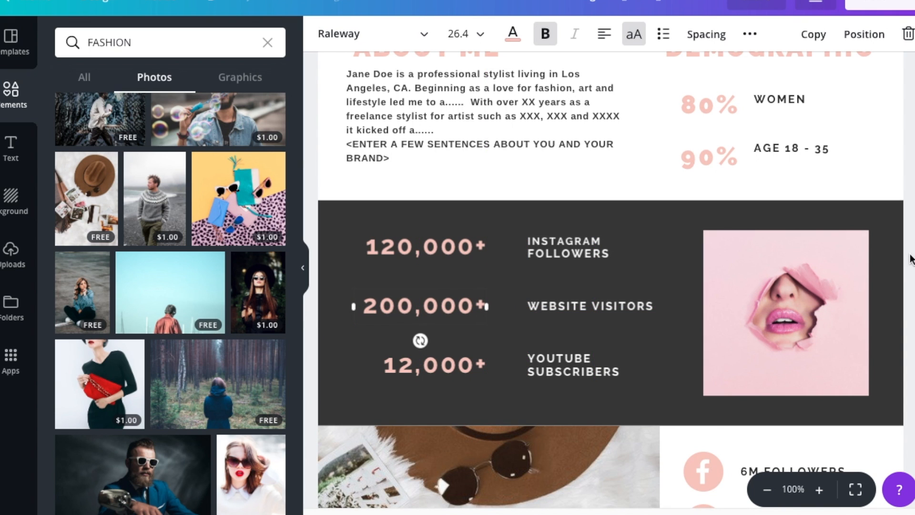
- Place the Instagram icon in front of the 120,000+ figure and shift that figure and its label sideways to make room
scroll(912, 248, "down", 5)
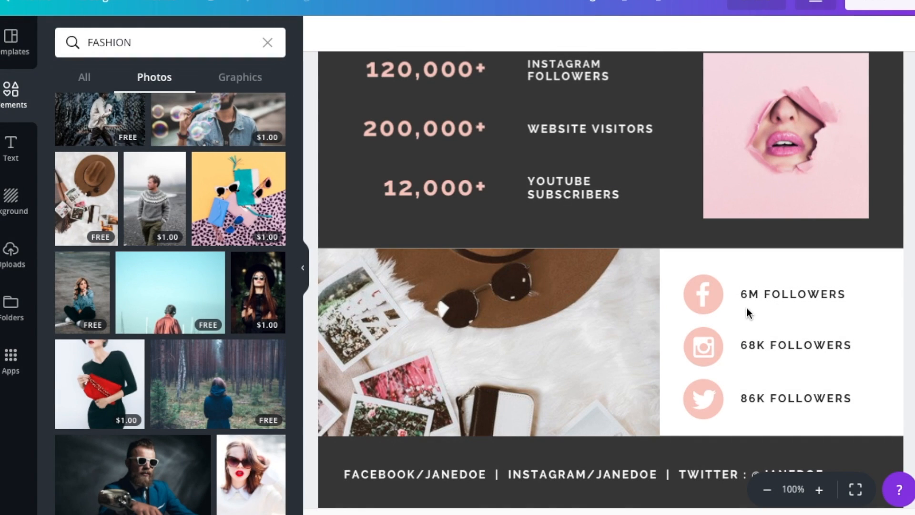
left_click(708, 287)
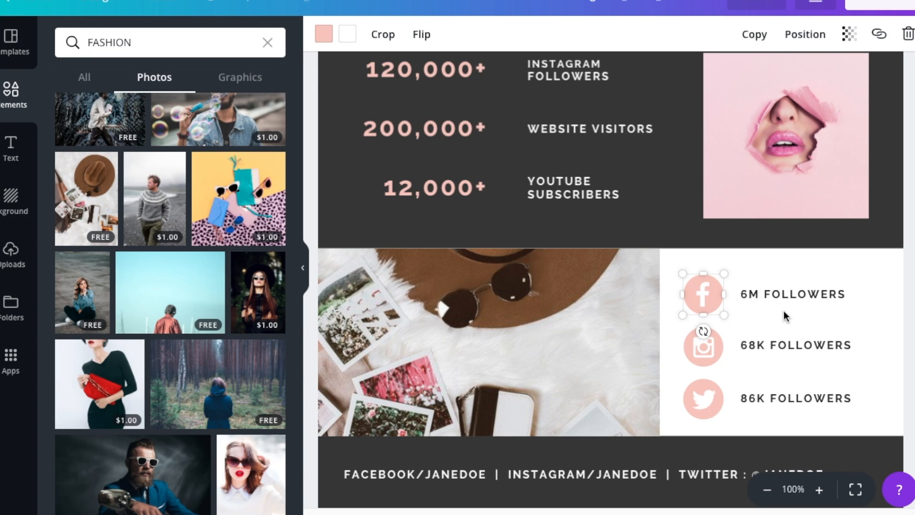
left_click_drag(713, 354, 345, 73)
left_click_drag(553, 76, 570, 76)
mouse_move(455, 70)
left_mouse_down()
mouse_move(467, 72)
mouse_move(458, 70)
left_mouse_up()
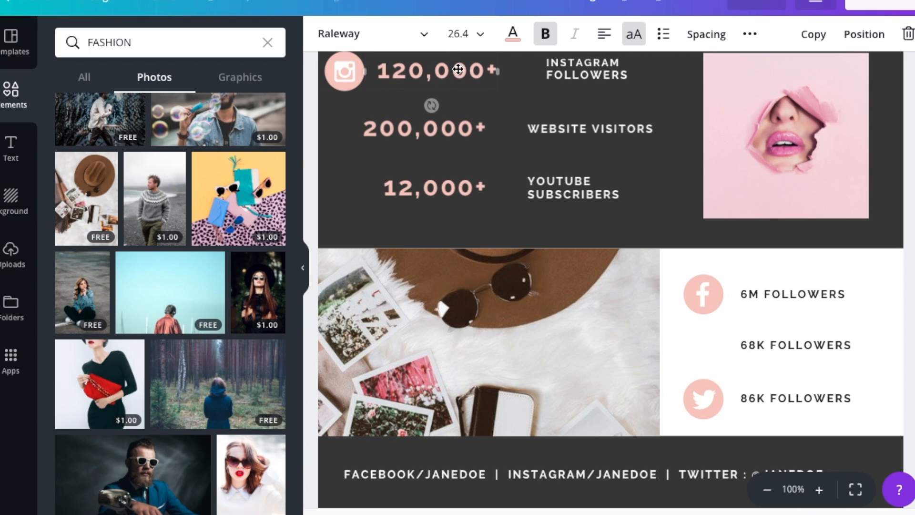
- Shorten the INSTAGRAM FOLLOWERS label to "FOLLOWERS" and position it level with and closer to the 120,000+ figure
left_click_drag(556, 72, 548, 74)
double_click(546, 66)
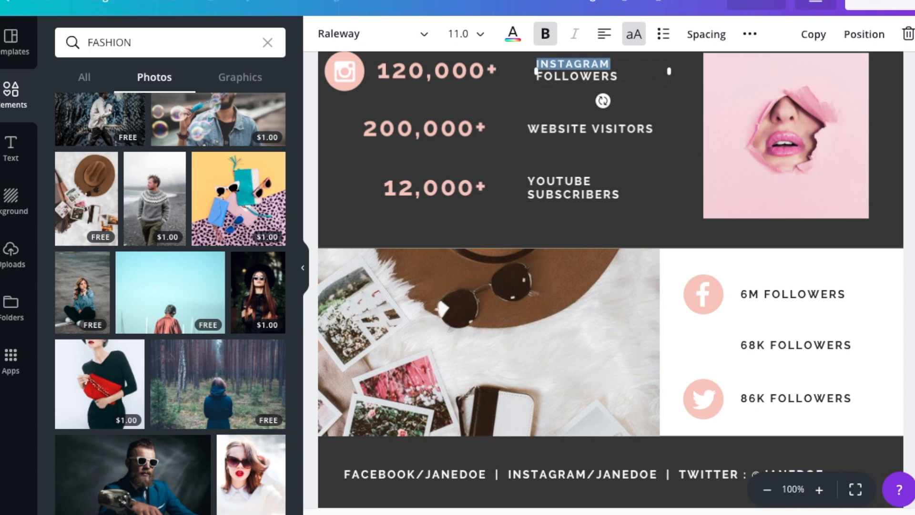
key("BackSpace")
left_click(514, 90)
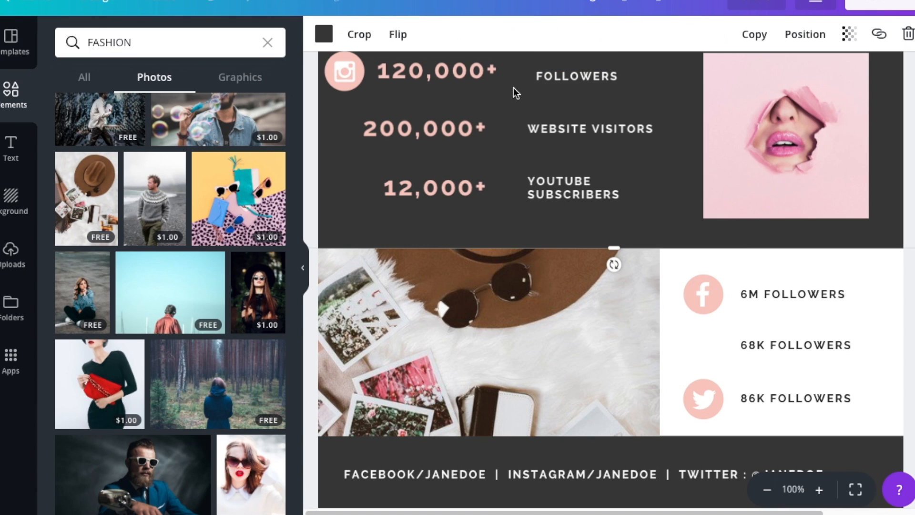
left_click_drag(537, 75, 534, 75)
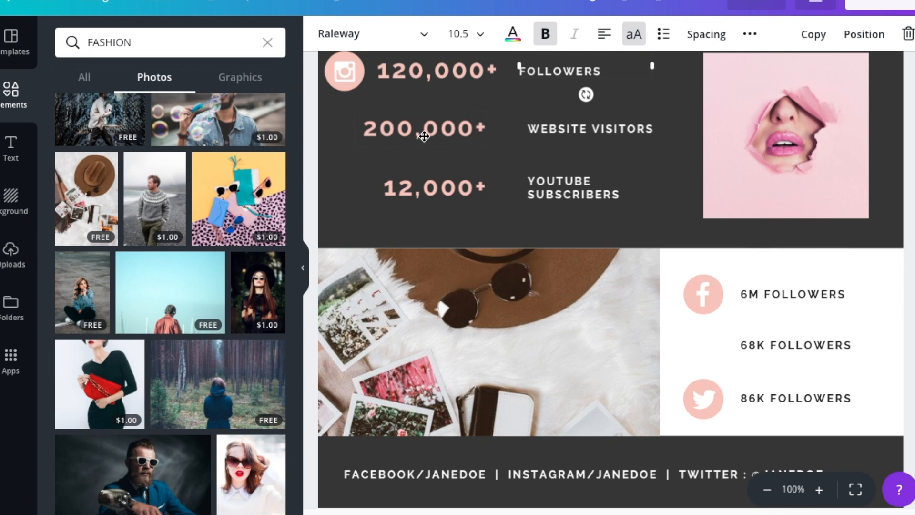
- Align the 200,000+ figure with the one above it and delete the 68K FOLLOWERS text
left_click_drag(427, 129, 436, 130)
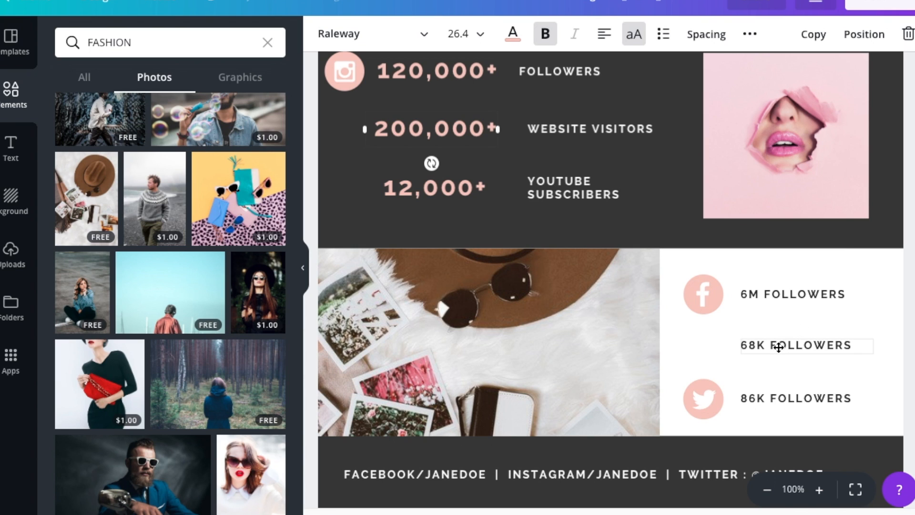
left_click(778, 347)
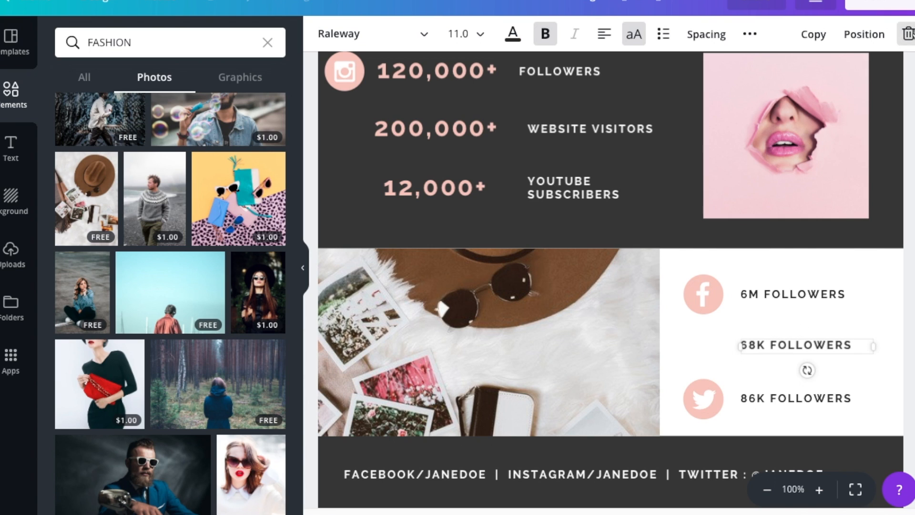
left_click(907, 34)
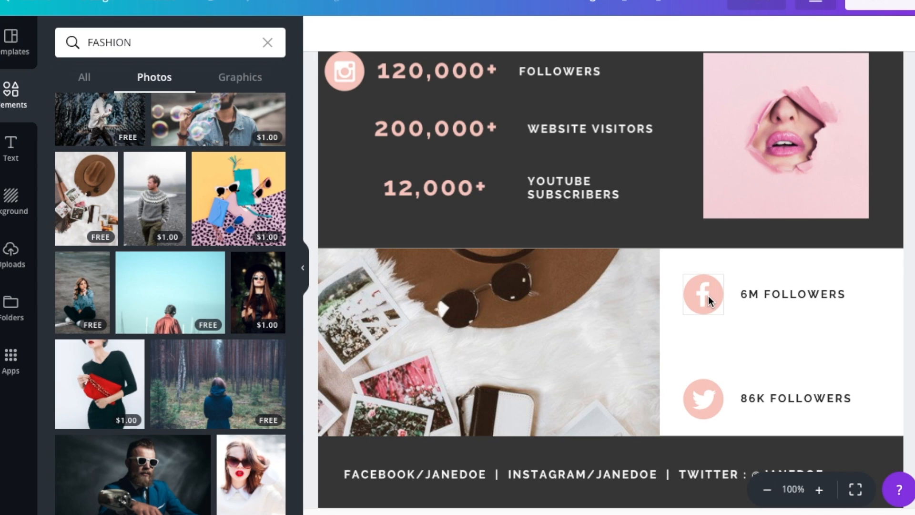
- Place the Facebook icon in front of the 200,000+ figure and replace its WEBSITE VISITORS label with "PAGE LIKES"
left_click_drag(709, 300, 348, 129)
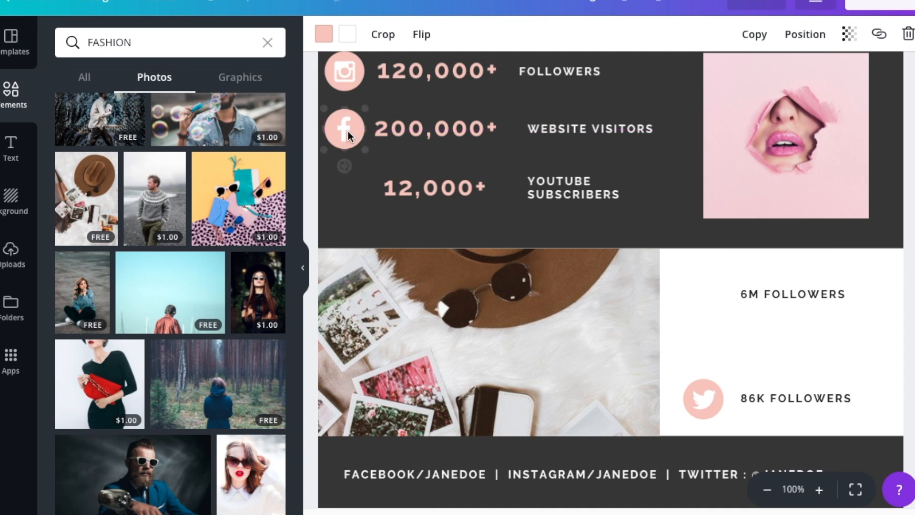
left_click(567, 131)
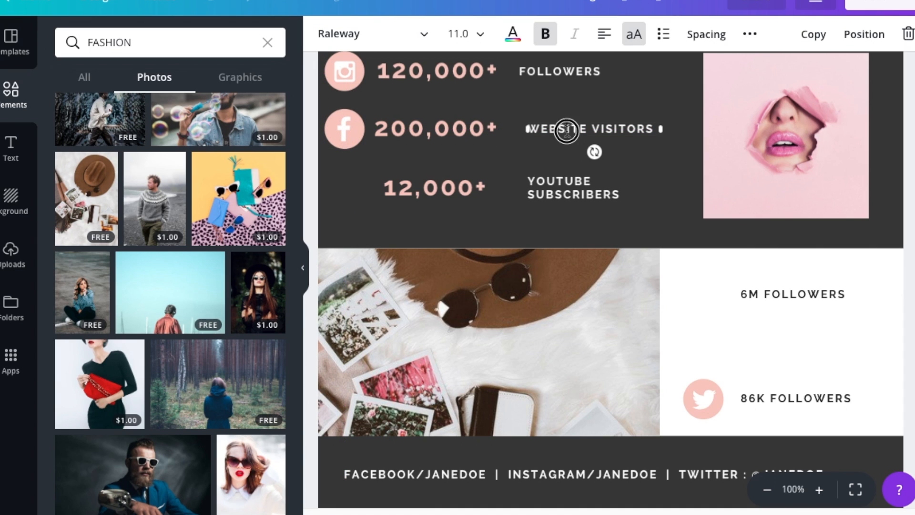
left_click(567, 131)
key("BackSpace")
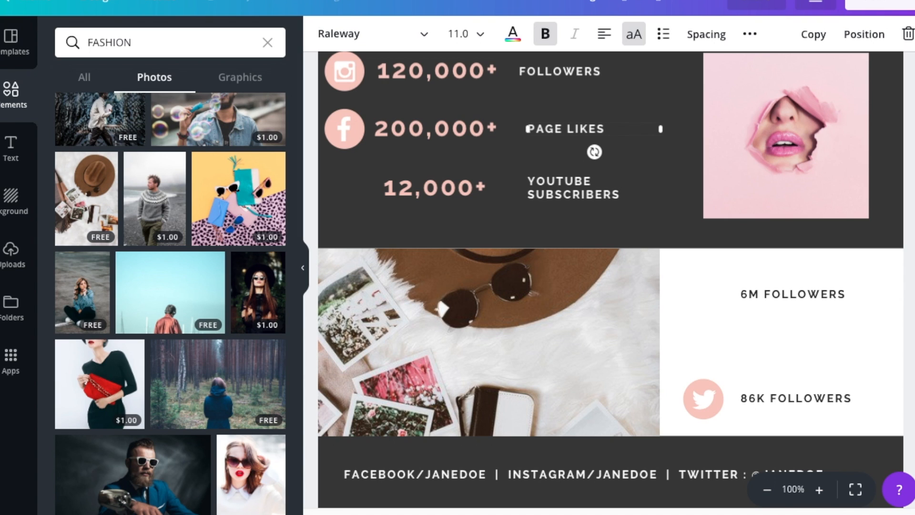
left_click(541, 195)
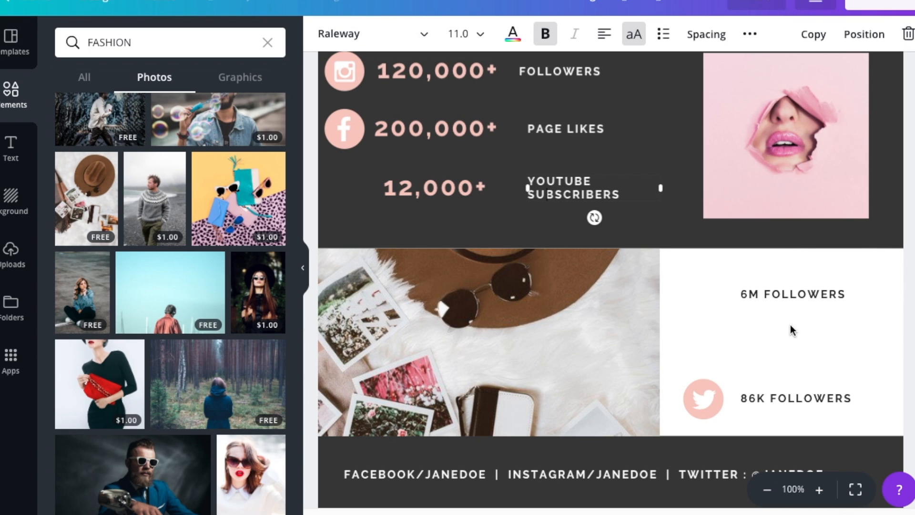
left_click(793, 294)
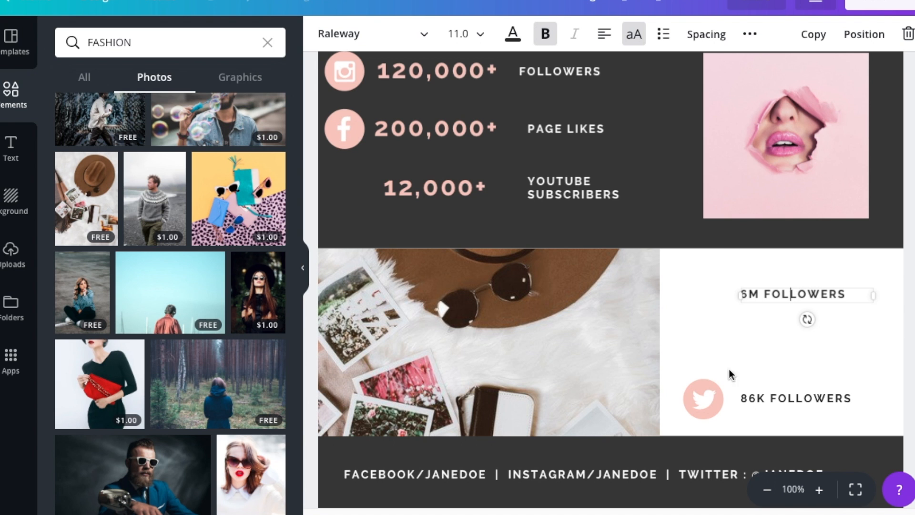
left_click(704, 398)
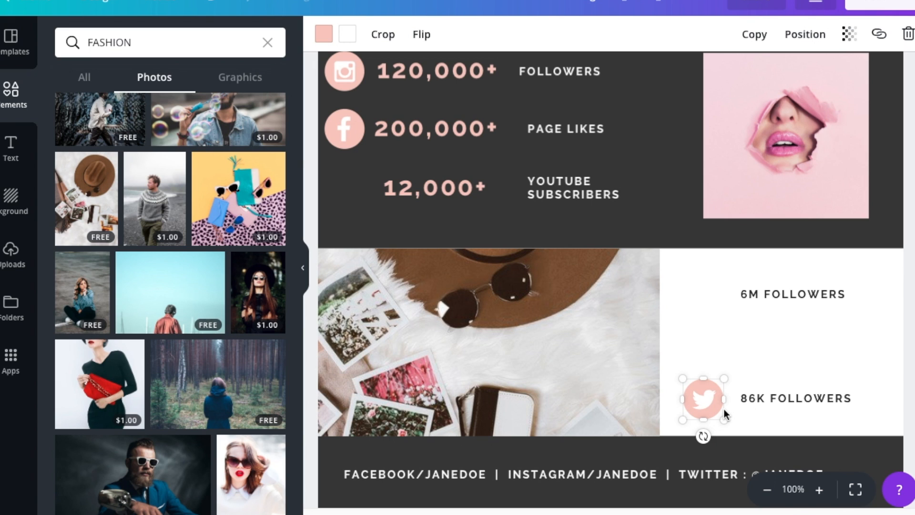
- Search the elements for "YOUTUBE" and add the round play button icon to the media kit page
left_click(132, 42)
left_click_drag(137, 42, 46, 37)
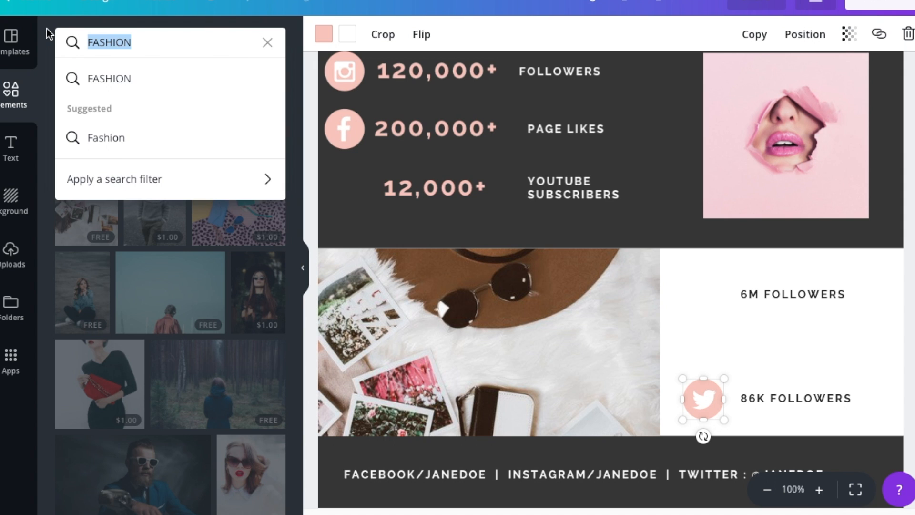
type("YOUTUBE")
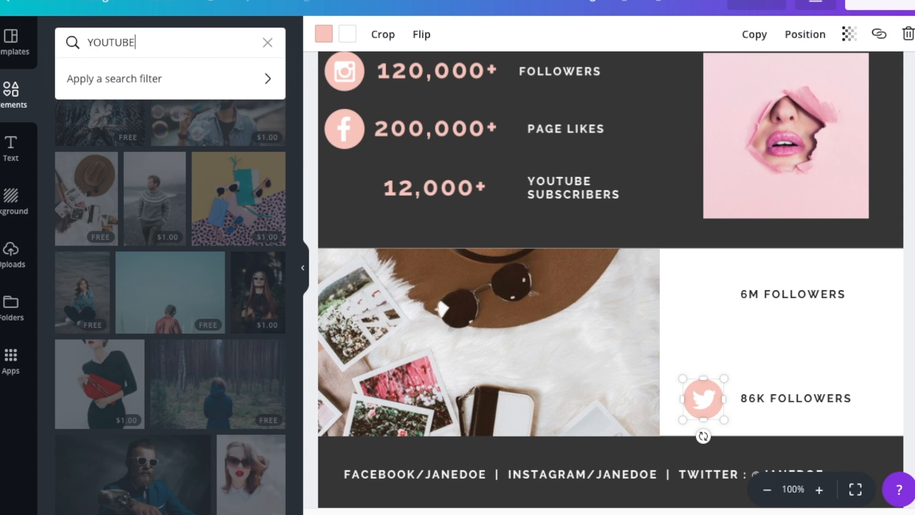
key("Return")
left_click(84, 77)
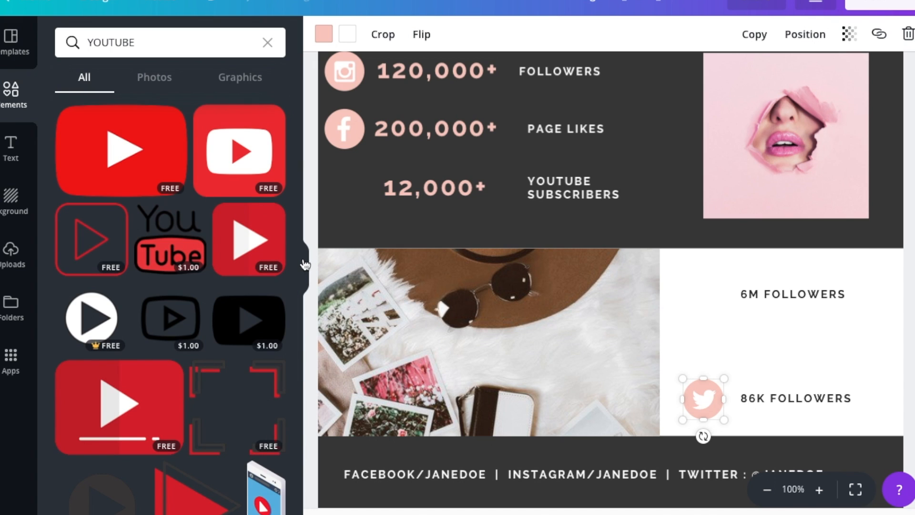
left_click_drag(104, 324, 350, 205)
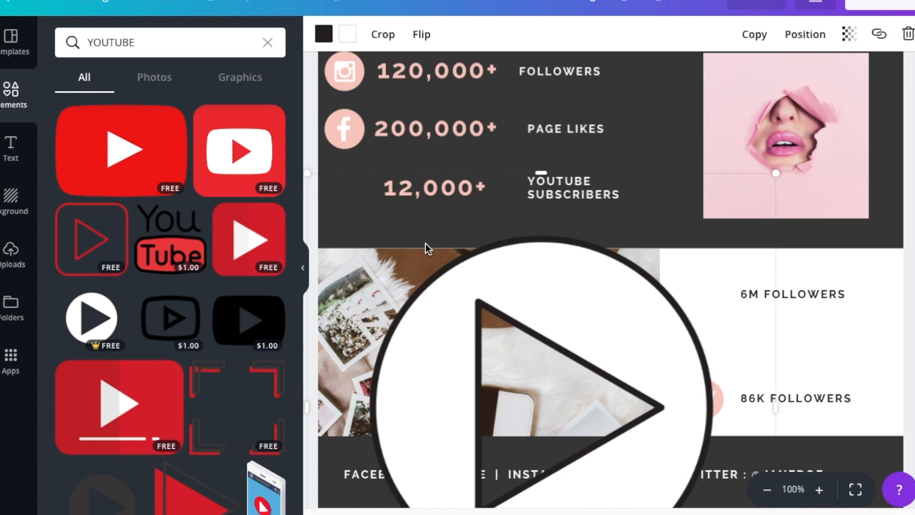
left_click_drag(477, 288, 474, 228)
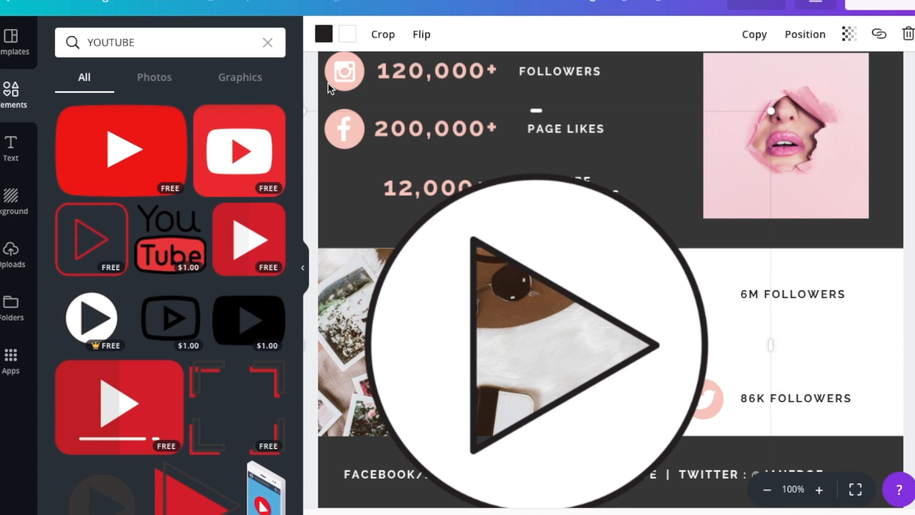
- Recolor both the outline and the fill of the play icon with the document's light pink
left_click(323, 33)
left_click(469, 92)
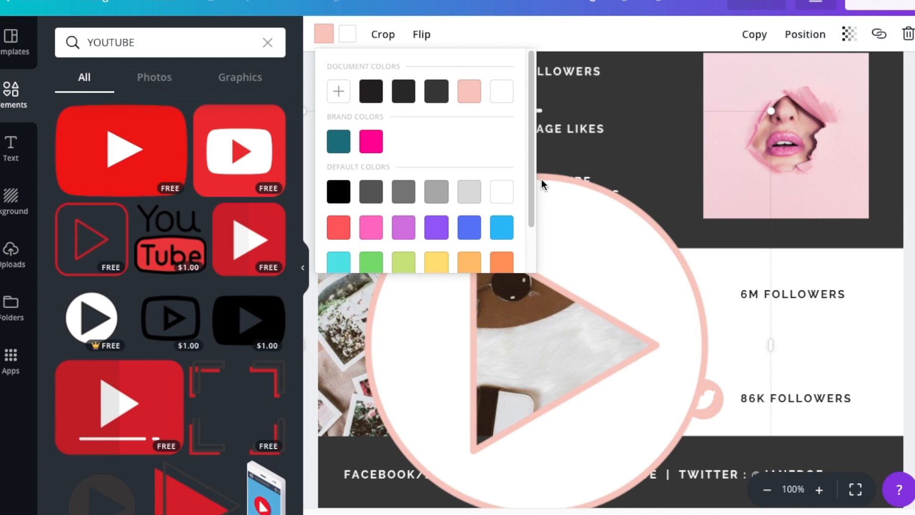
left_click(351, 40)
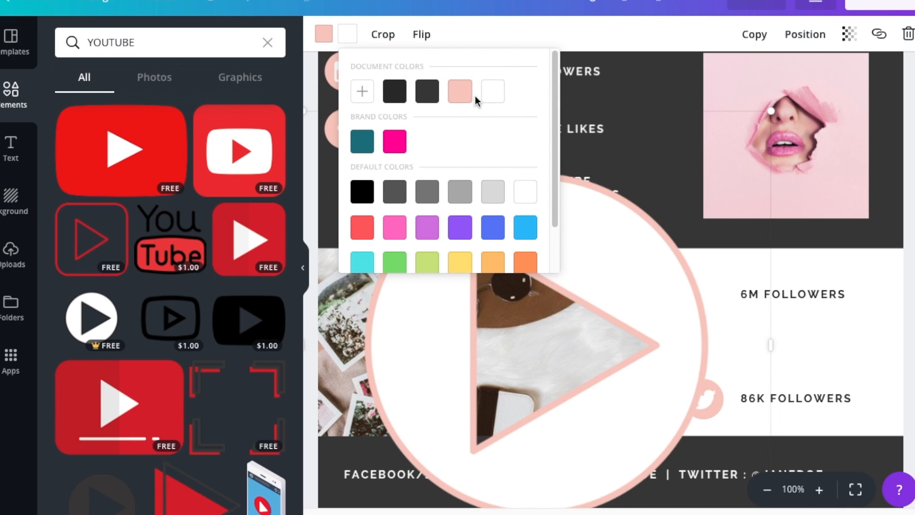
left_click(463, 101)
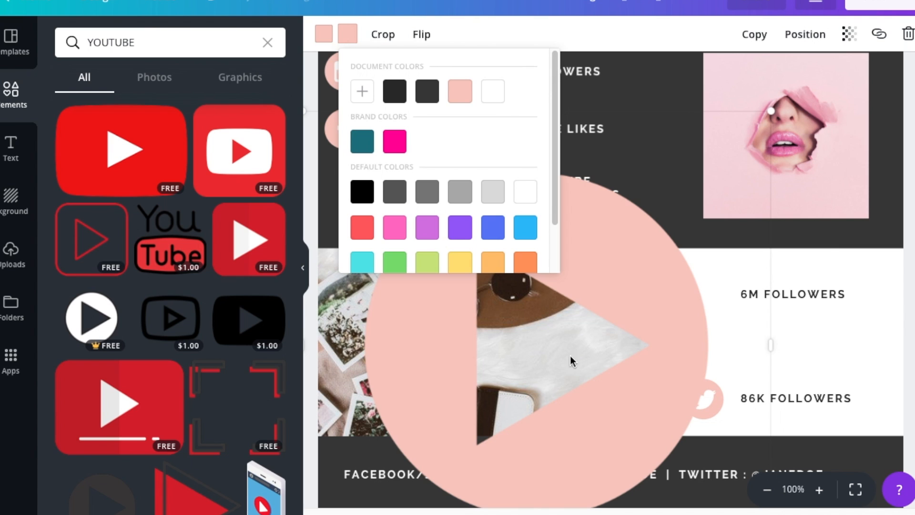
- Try a white outline on the play icon, and set the outline back to the document's light pink
left_click(323, 34)
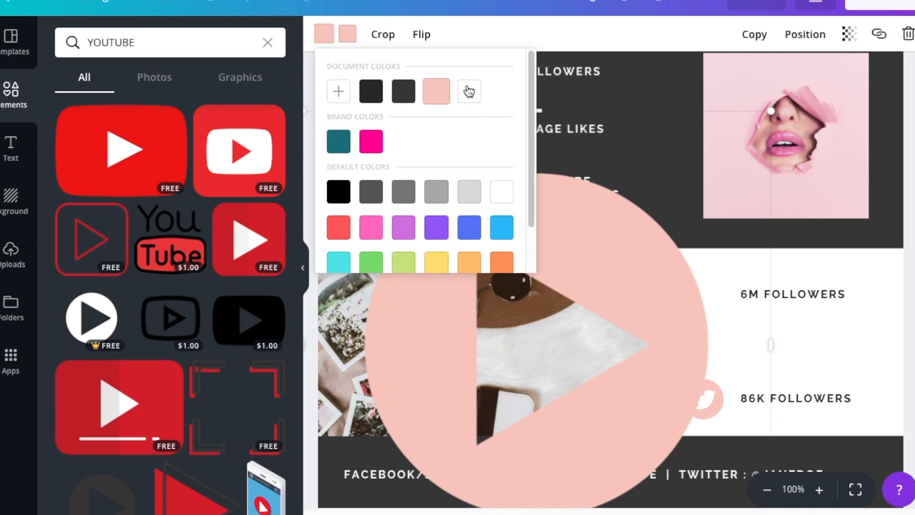
left_click(479, 101)
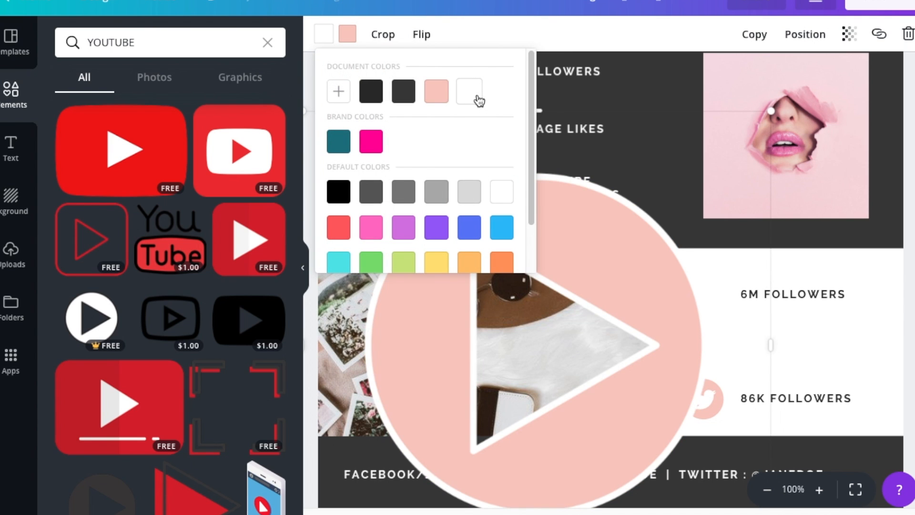
left_click(902, 365)
left_click(496, 342)
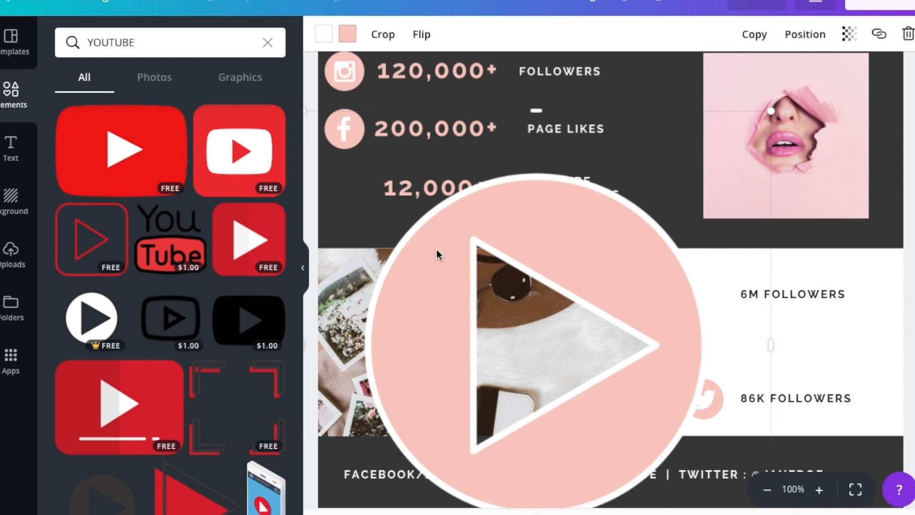
left_click(323, 34)
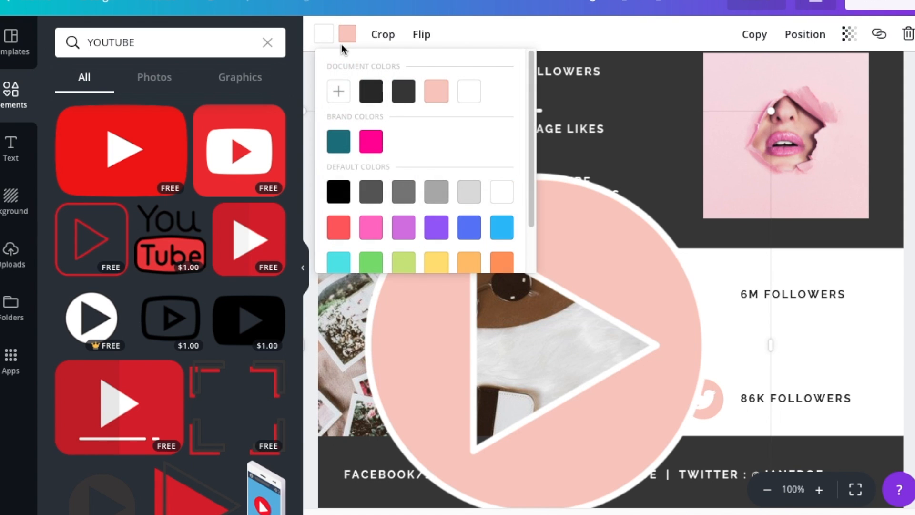
left_click(441, 96)
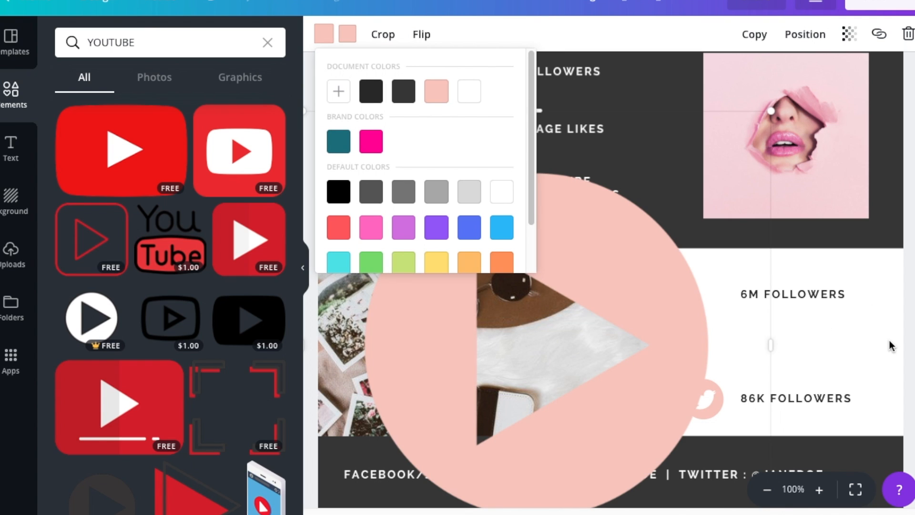
key("Escape")
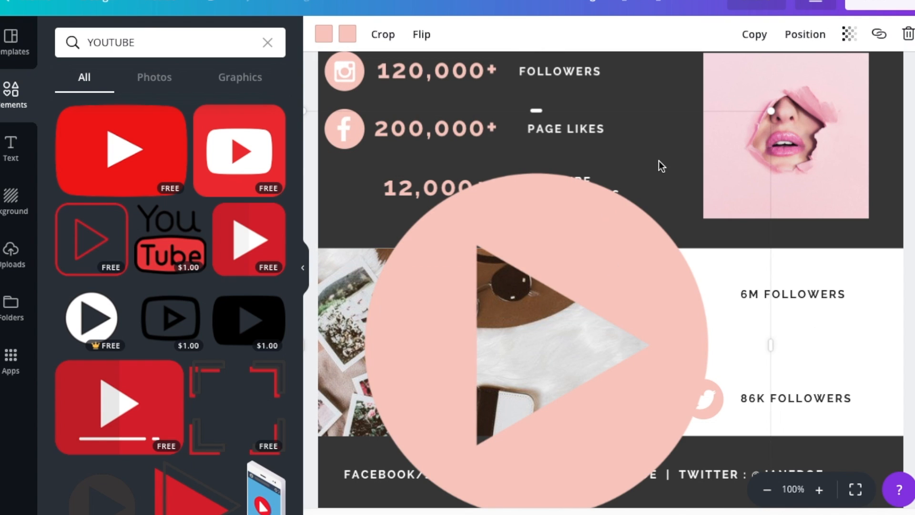
- Shrink the play icon to the size of the Facebook icon and place it in front of the 12,000+ figure
left_click_drag(770, 112, 410, 337)
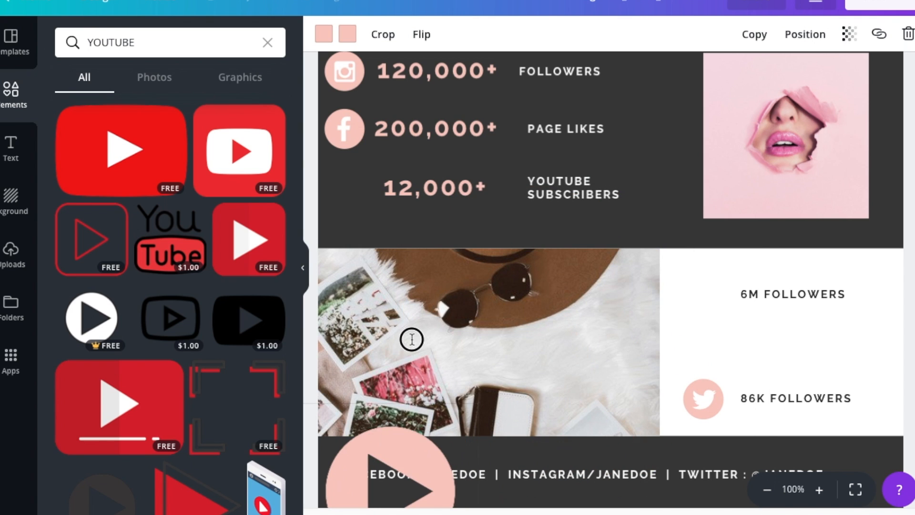
left_click(404, 453)
left_click_drag(404, 453, 396, 164)
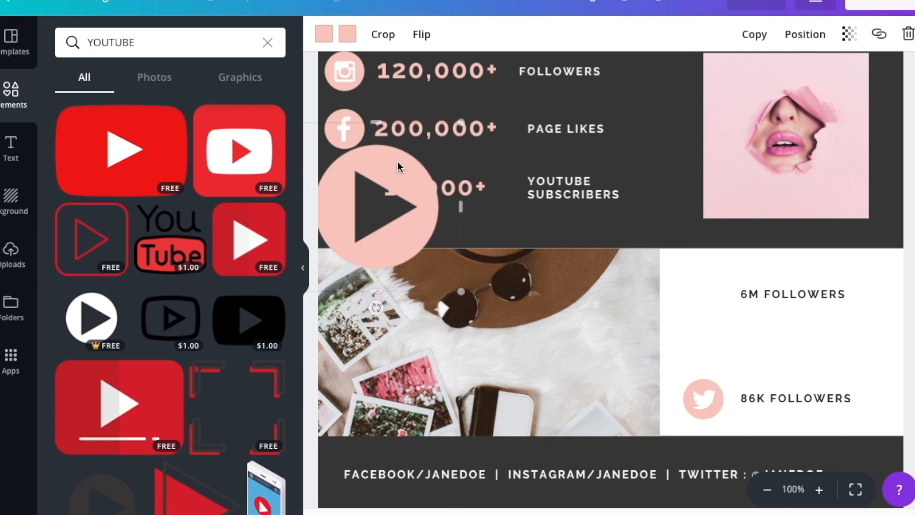
left_click_drag(466, 121, 351, 183)
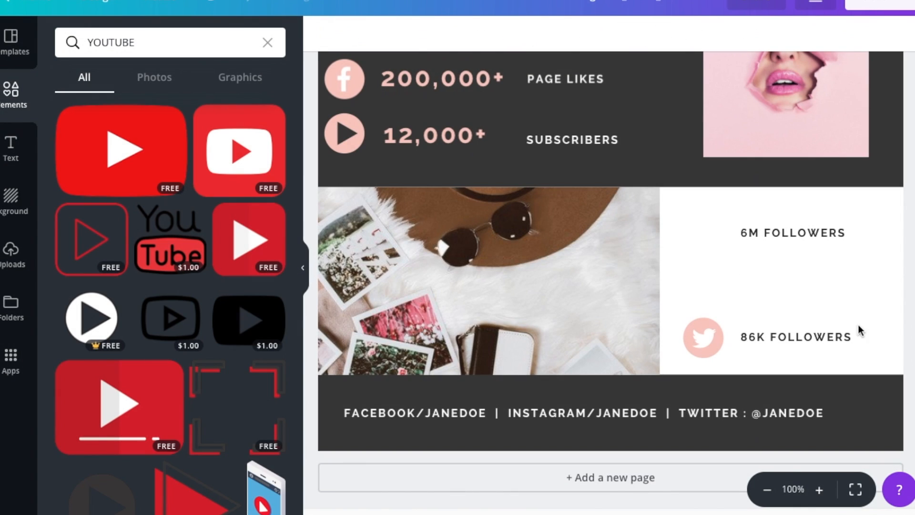
- Delete the Twitter icon and turn the 6M FOLLOWERS text into a one-line "APPEARANCES / SHOWS" heading near the white area's upper edge
left_click(710, 336)
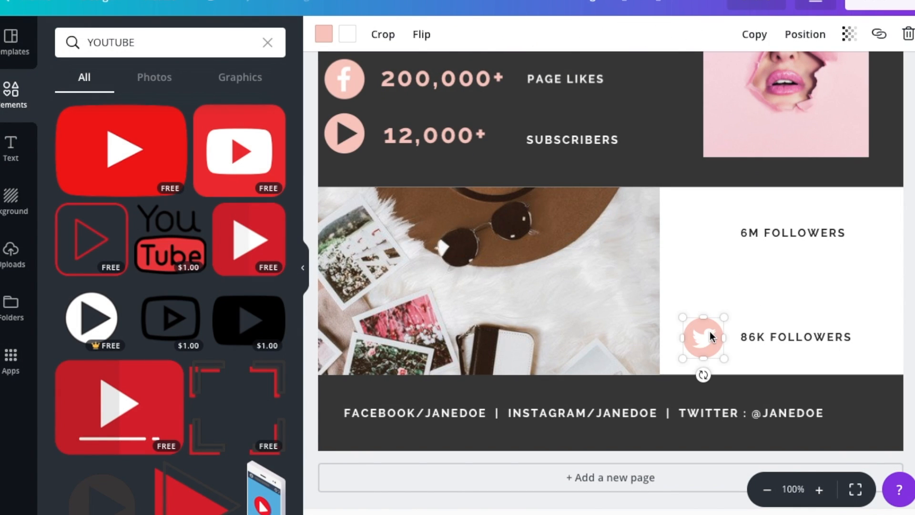
key("Escape")
left_click(756, 232)
left_click(757, 234)
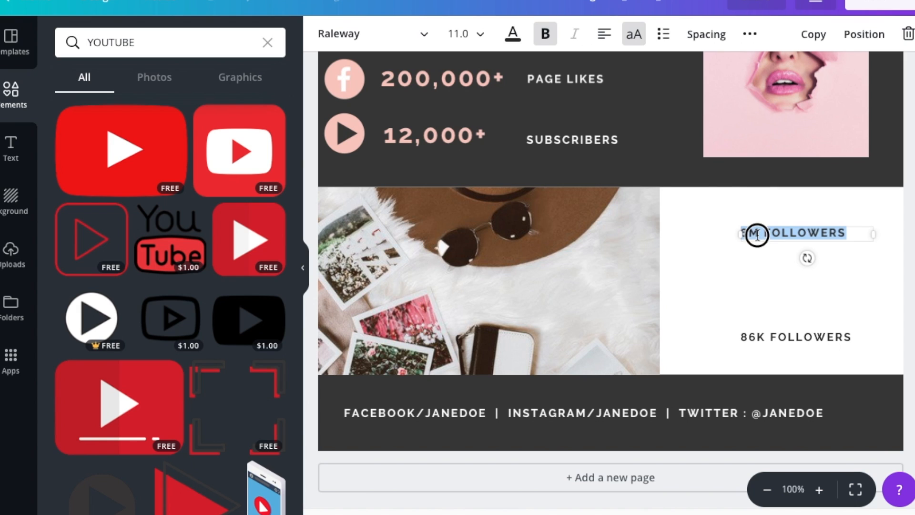
type("APPEARANCE")
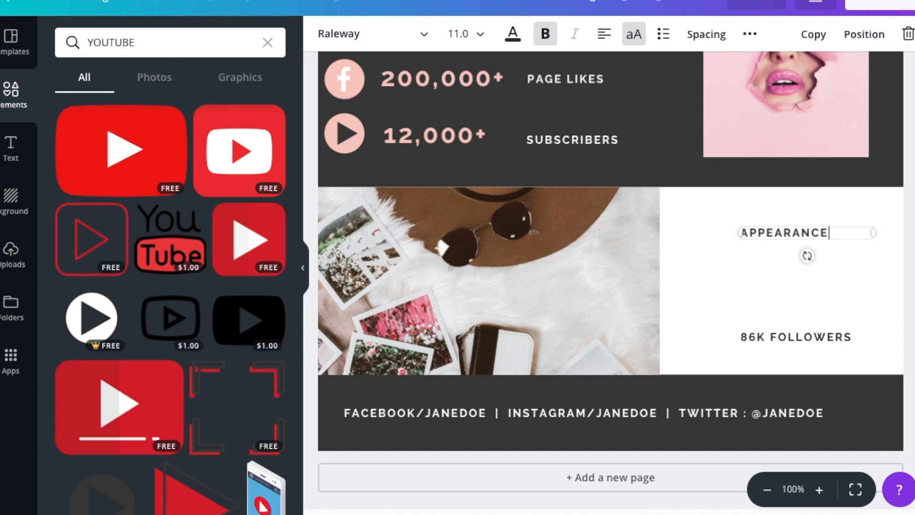
type("S / SHOWS")
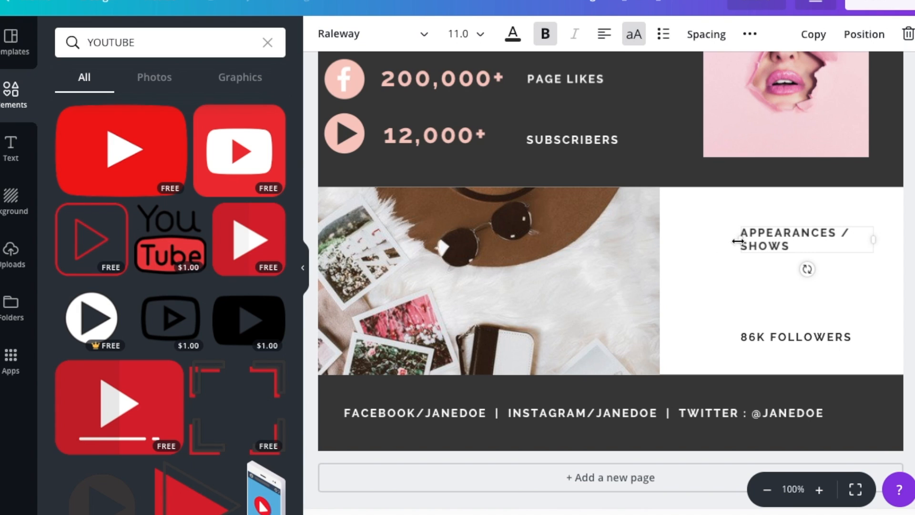
left_click_drag(737, 241, 703, 220)
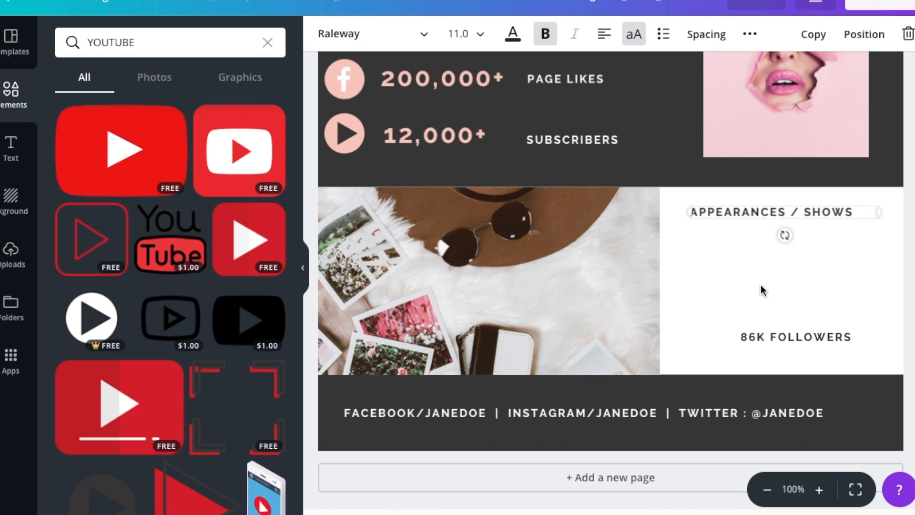
- Move the 86K FOLLOWERS text below the heading and turn it into a wider bulleted list starting with "NY FASHION WEEK"
left_click_drag(766, 336, 720, 243)
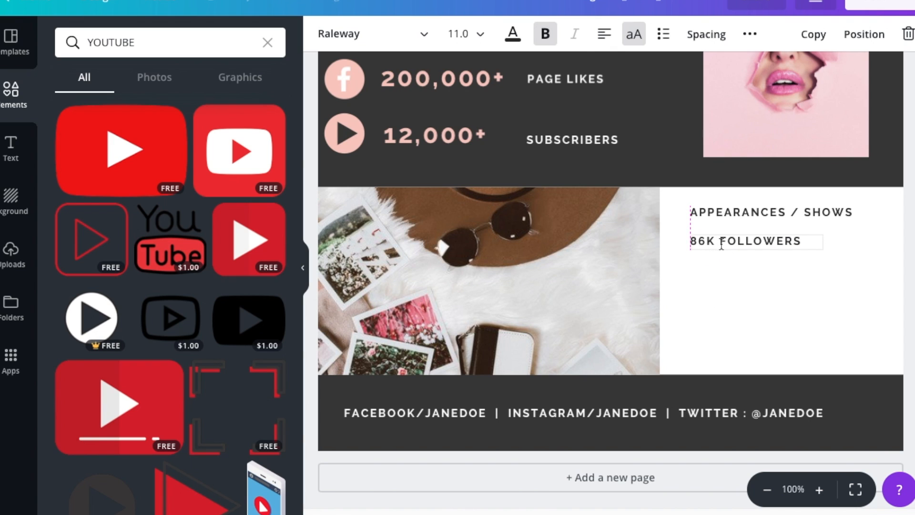
left_click(661, 38)
triple_click(716, 242)
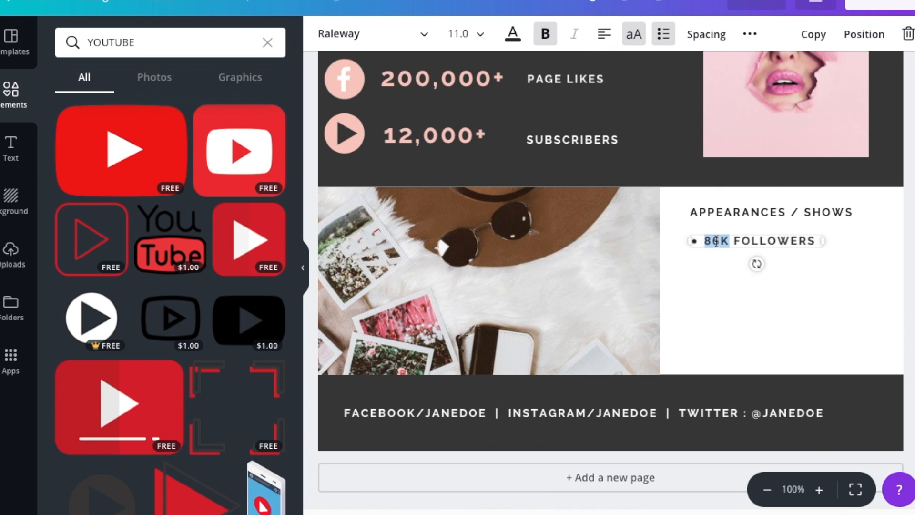
type("NY")
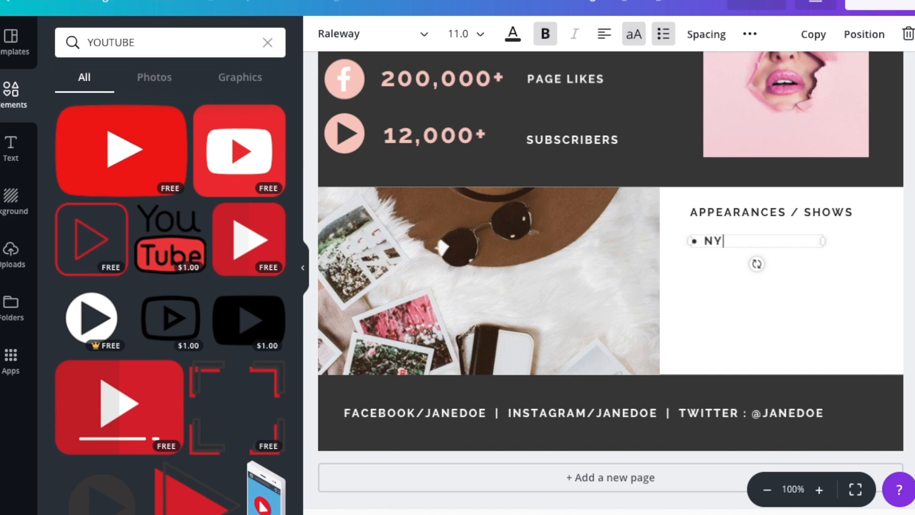
type(" FASHION WEEK")
key("Return")
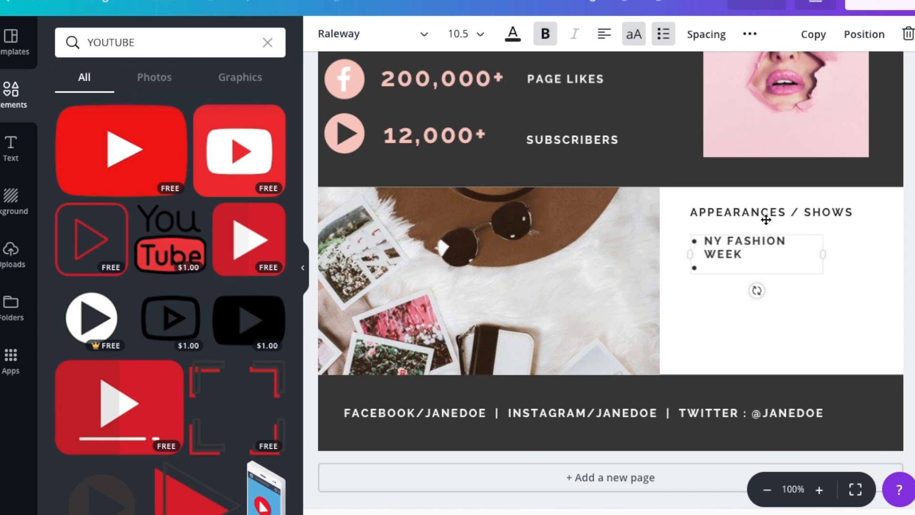
left_click_drag(823, 259, 875, 255)
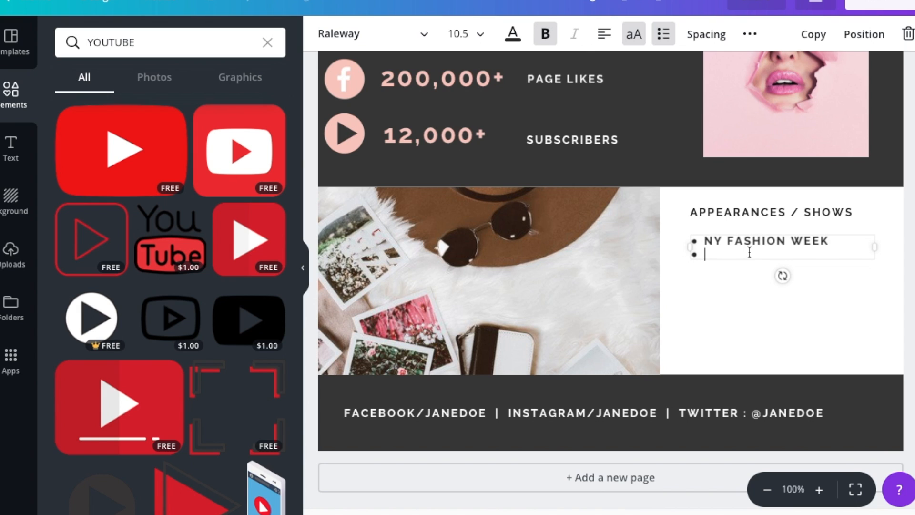
- Add an "LA FASHION WEEK" bullet and increase the line height of the list
type("V")
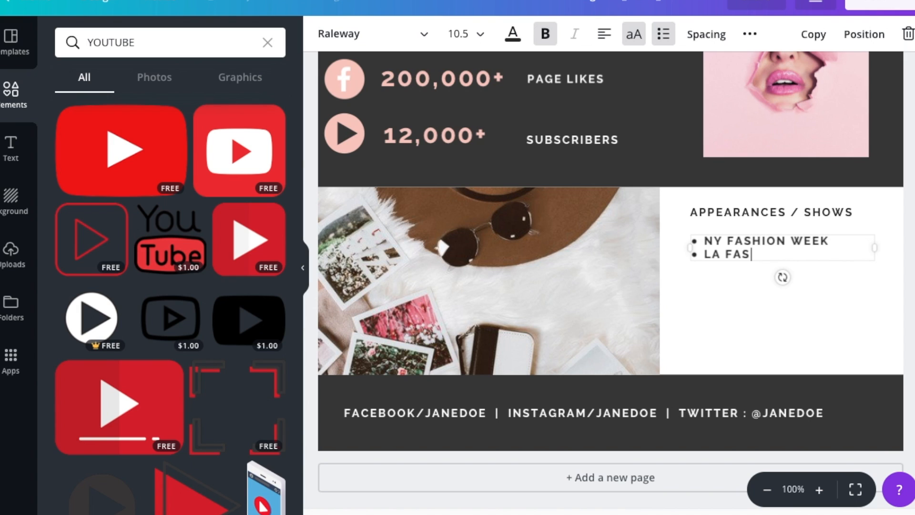
type("EEK")
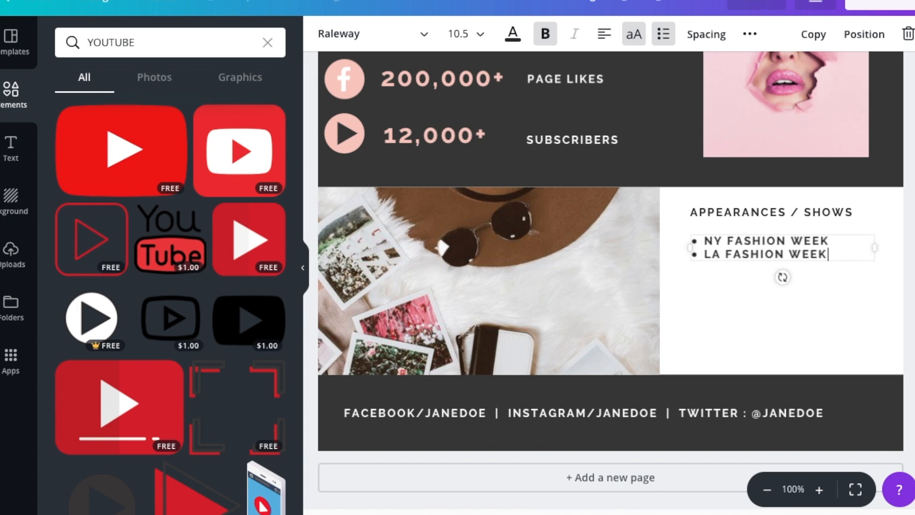
key("Return")
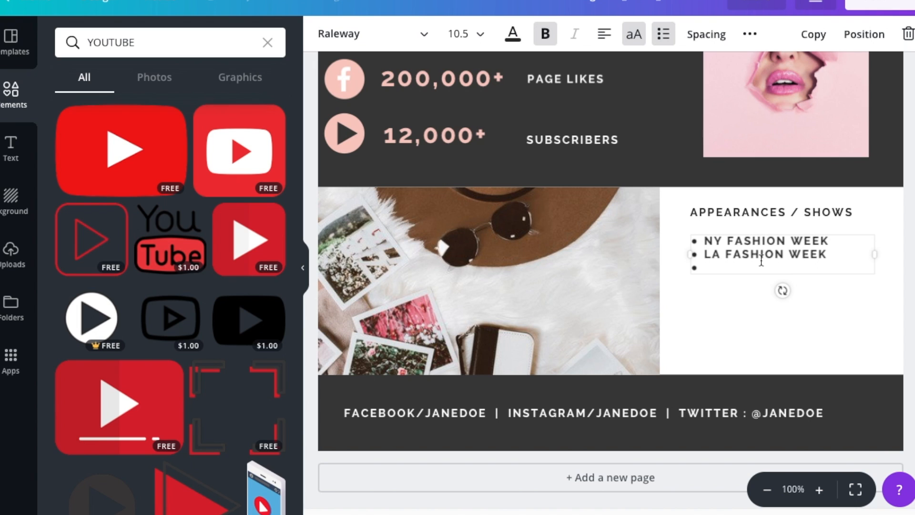
left_click(720, 35)
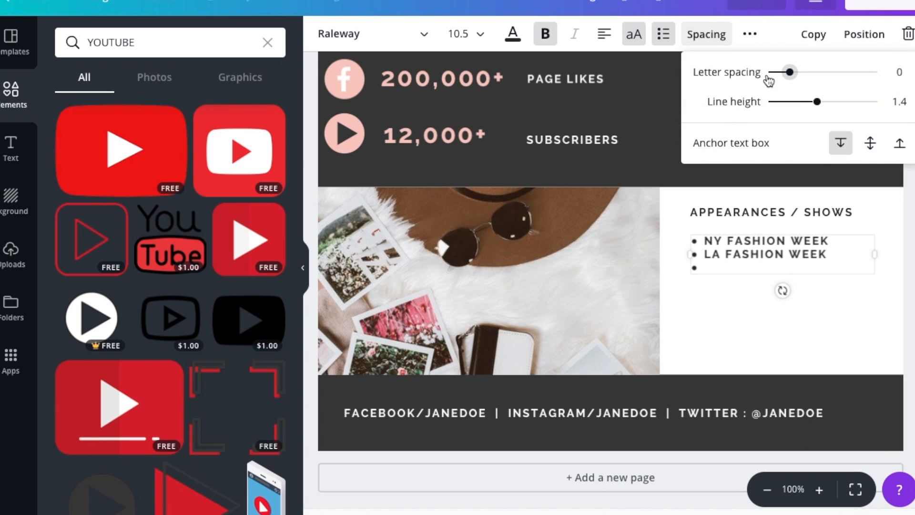
mouse_move(816, 101)
left_mouse_down()
mouse_move(828, 102)
mouse_move(796, 107)
mouse_move(827, 116)
left_mouse_up()
left_click(735, 270)
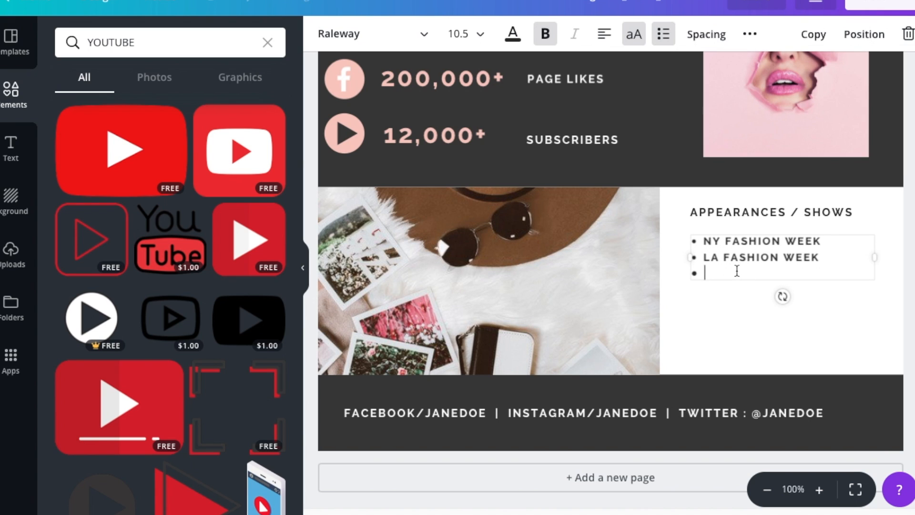
- Add the bullets "TEEN CHOICE AWARDS RED CARPET" and "CELEBRITY TV SHOW" to the appearances list
type("TEEN CHOICE AWARDS RED CARPET")
key("Return")
type("STYLIN")
key("BackSpace")
key("BackSpace")
key("BackSpace")
key("BackSpace")
key("BackSpace")
key("BackSpace")
type("CELEBRITY")
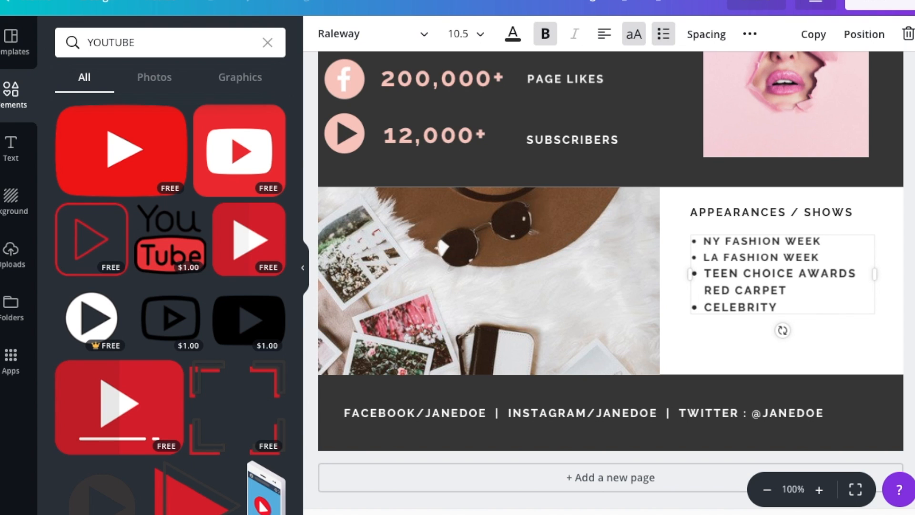
- Set the appearances list in Arimo size 10 within a wider text box and remove "RED CARPET" from the third bullet
left_click(843, 305)
key("ctrl+a")
left_click(458, 34)
left_click(466, 131)
left_click(713, 275)
left_click_drag(690, 269, 691, 273)
mouse_move(874, 269)
left_mouse_down()
mouse_move(896, 271)
mouse_move(868, 283)
left_mouse_up()
key("BackSpace")
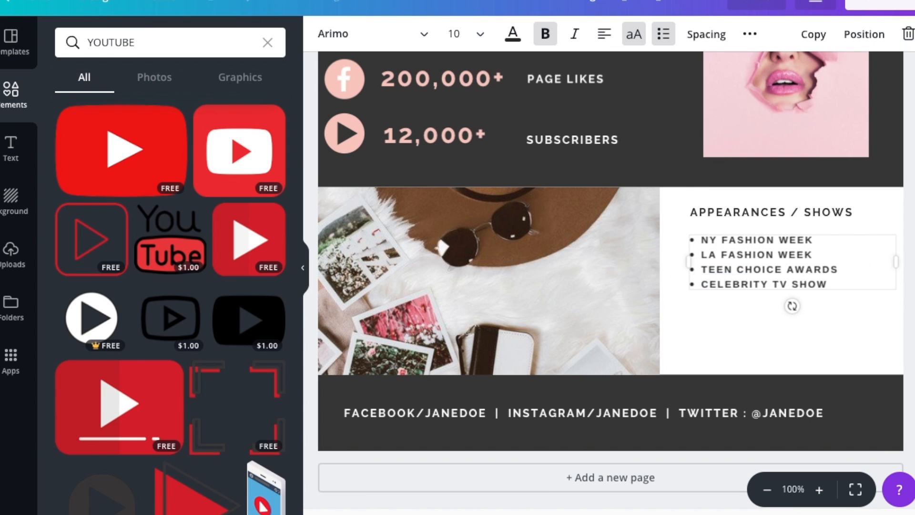
- Increase the line height of the four-item appearances list further and deselect it
left_click(754, 284)
scroll(748, 343, "up", 1)
left_click(726, 48)
left_click(739, 331)
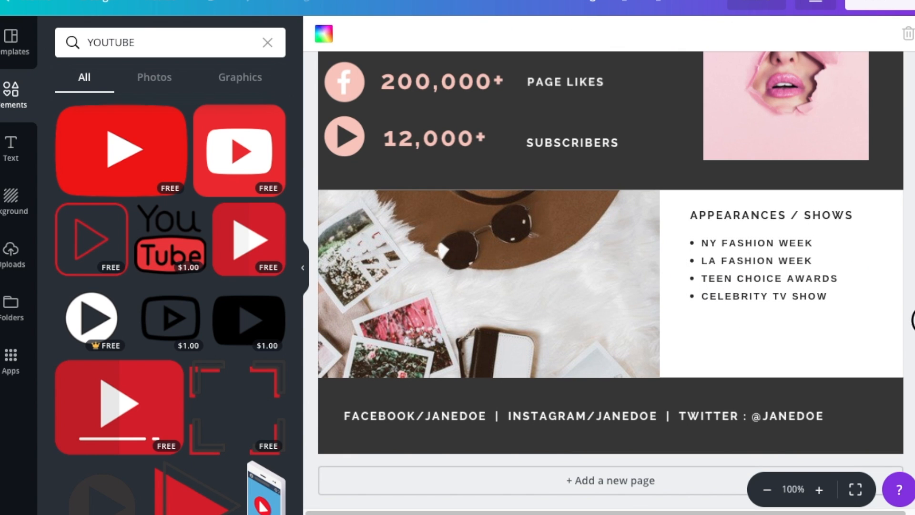
- Duplicate the pink DEMOGRAPHIC heading and place the copy over the appearances section beside the hat photo
scroll(908, 257, "up", 3)
scroll(907, 257, "up", 5)
scroll(907, 260, "down", 5)
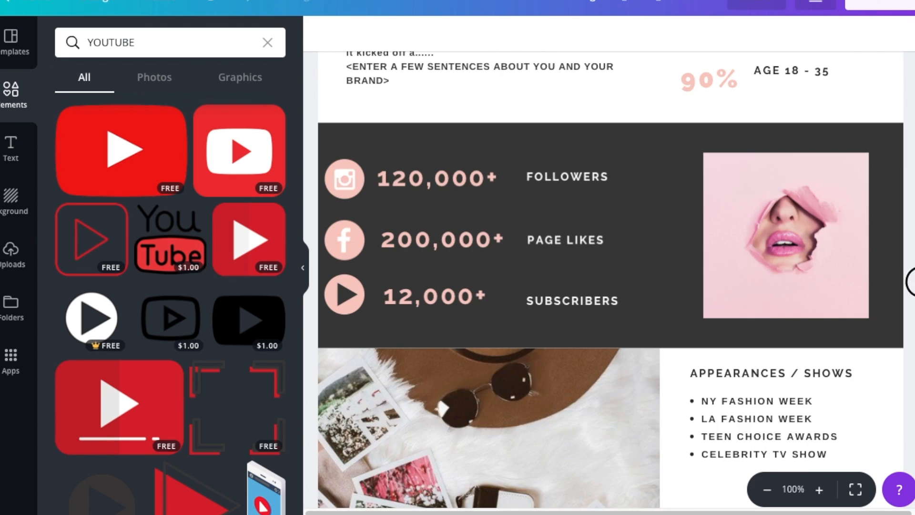
scroll(805, 171, "up", 3)
double_click(730, 125)
left_click(813, 35)
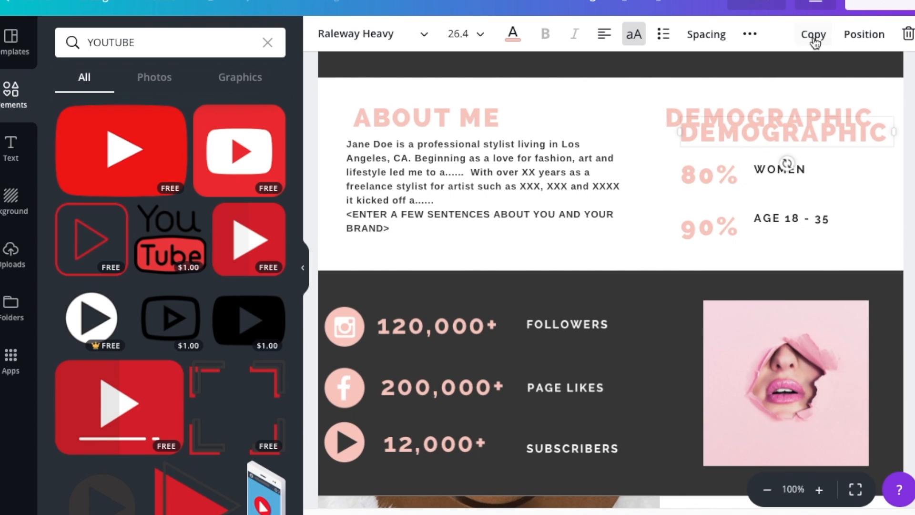
left_click_drag(747, 144, 730, 375)
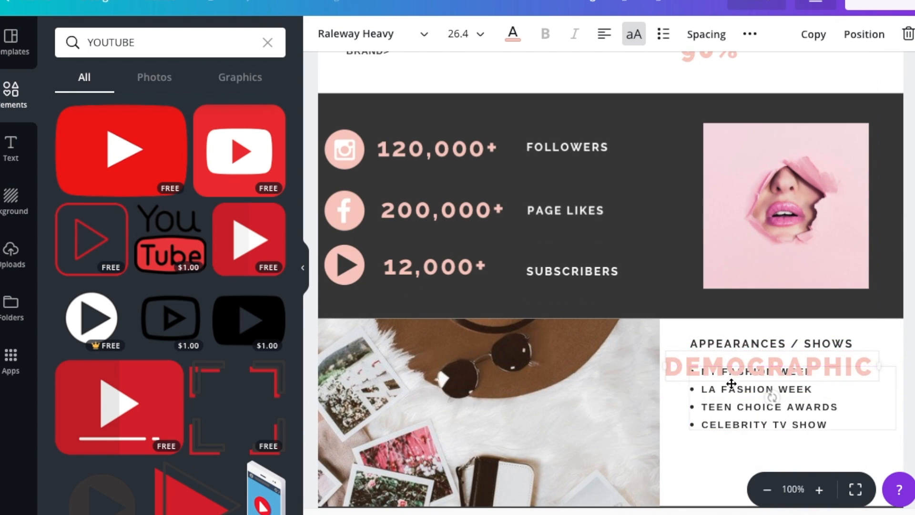
- Change the copied heading's text to "APPEARANCES/ SHOWS" and widen its text box
double_click(724, 367)
type("APPEARANCES")
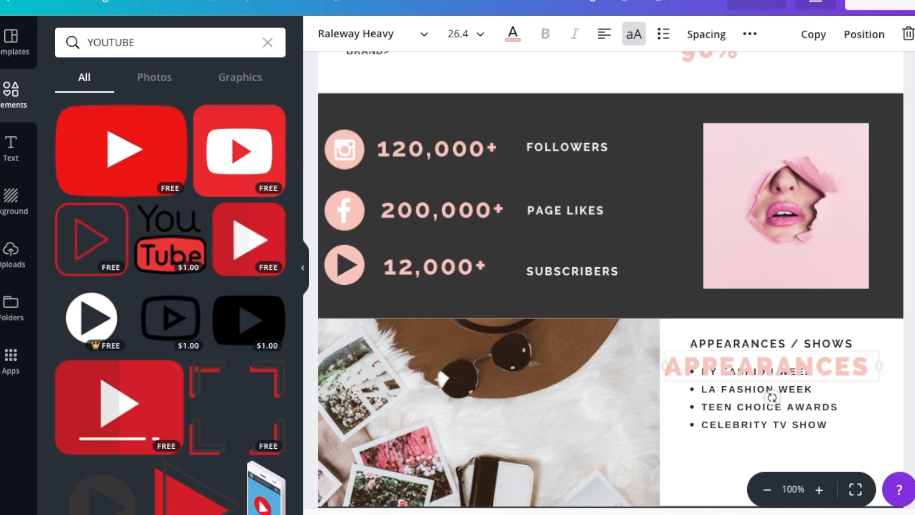
type(" / SHOWS")
left_click_drag(873, 379, 893, 377)
- Delete the old small "APPEARANCES / SHOWS" heading and arrange the pink heading above the bulleted list
left_click_drag(747, 429, 744, 474)
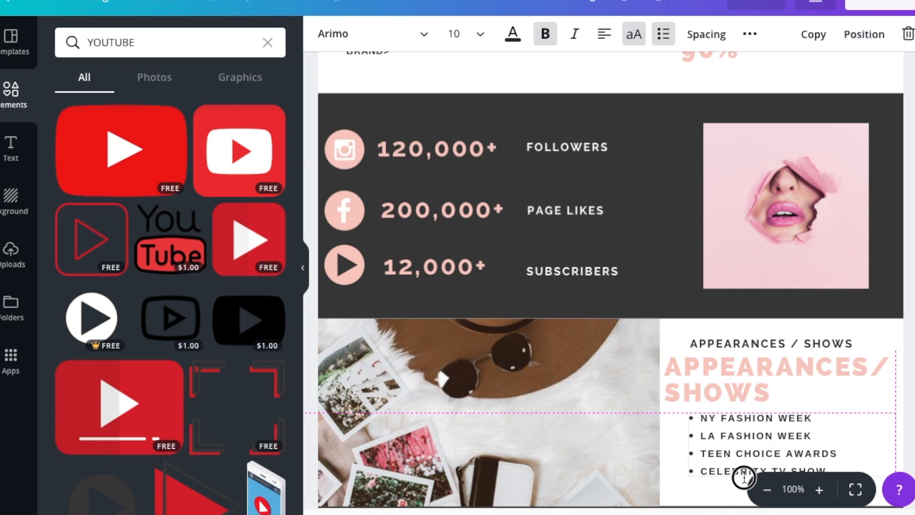
left_click(742, 343)
left_click(909, 46)
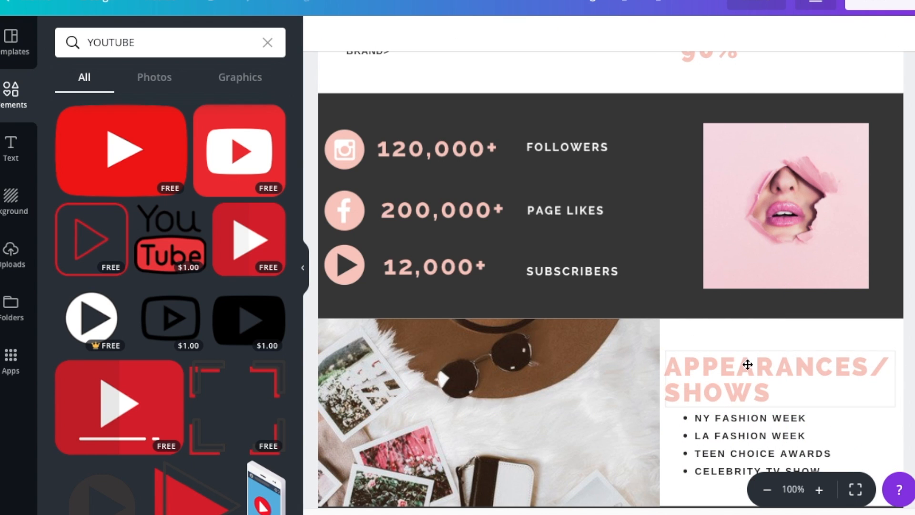
left_click_drag(746, 361, 752, 343)
left_click_drag(727, 422, 726, 412)
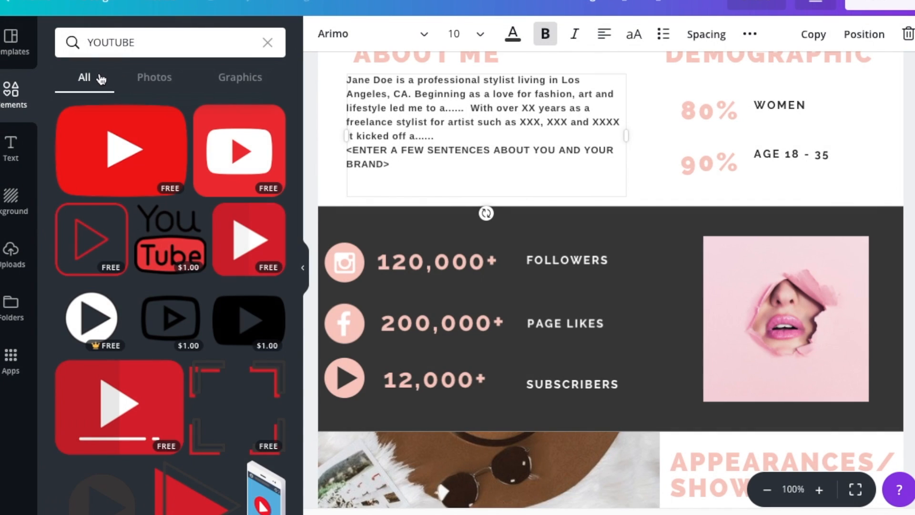
- Browse all shapes and add the square outline with rounded corners to the page
left_click(267, 43)
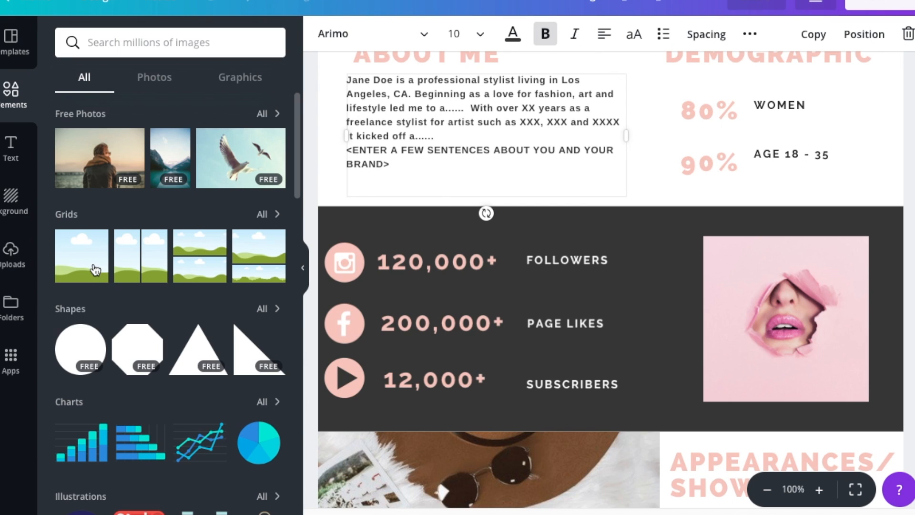
left_click(265, 310)
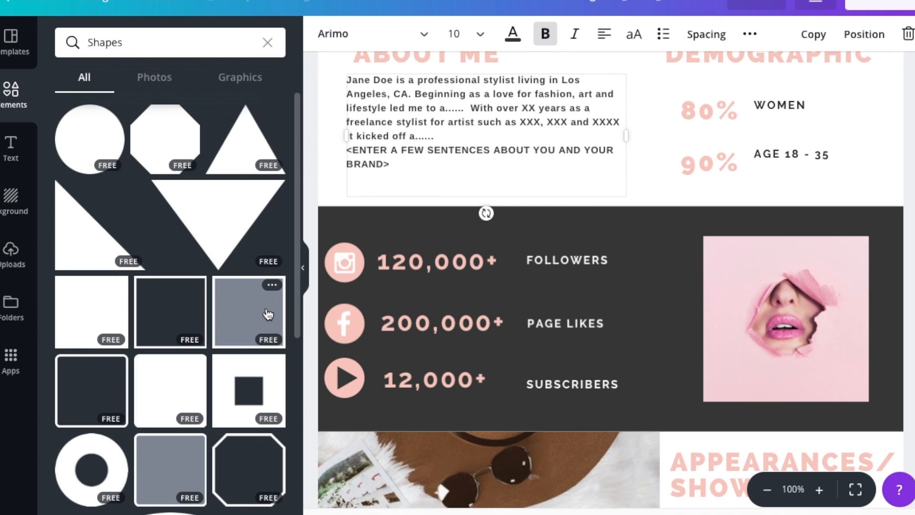
left_click(109, 380)
left_click(382, 108)
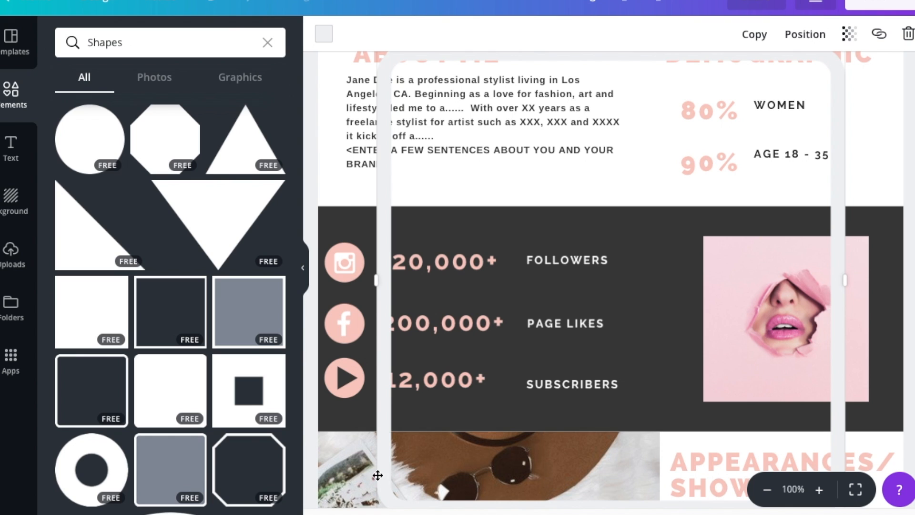
- Shrink and reshape the rounded outline into a wide frame around the bio text
left_click_drag(384, 414, 386, 334)
left_click_drag(379, 439, 332, 189)
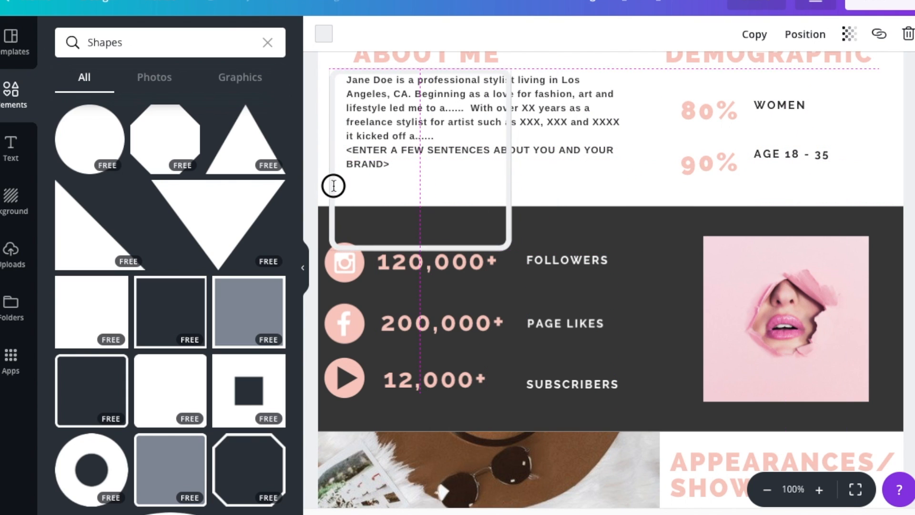
left_click_drag(518, 158, 650, 146)
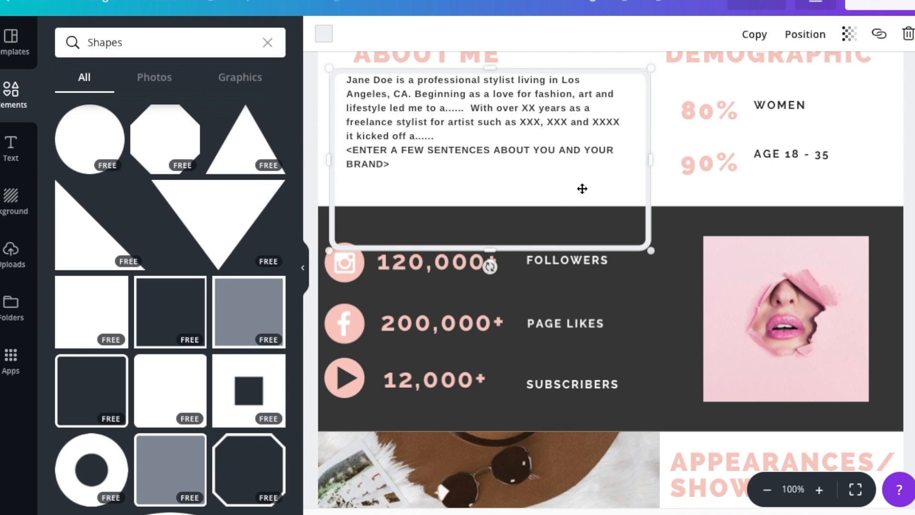
left_click_drag(492, 250, 499, 186)
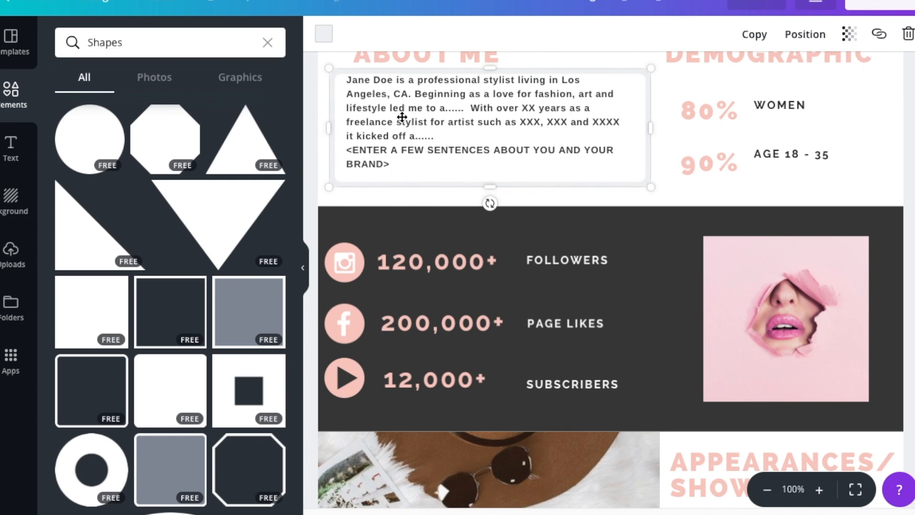
- Recolor the bio frame with the dark gray from the default colors and deselect it
left_click(324, 33)
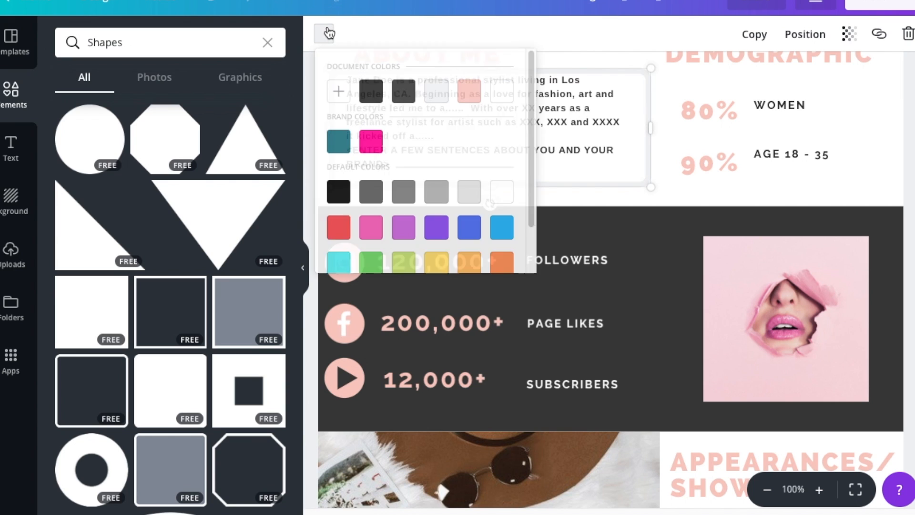
left_click(404, 92)
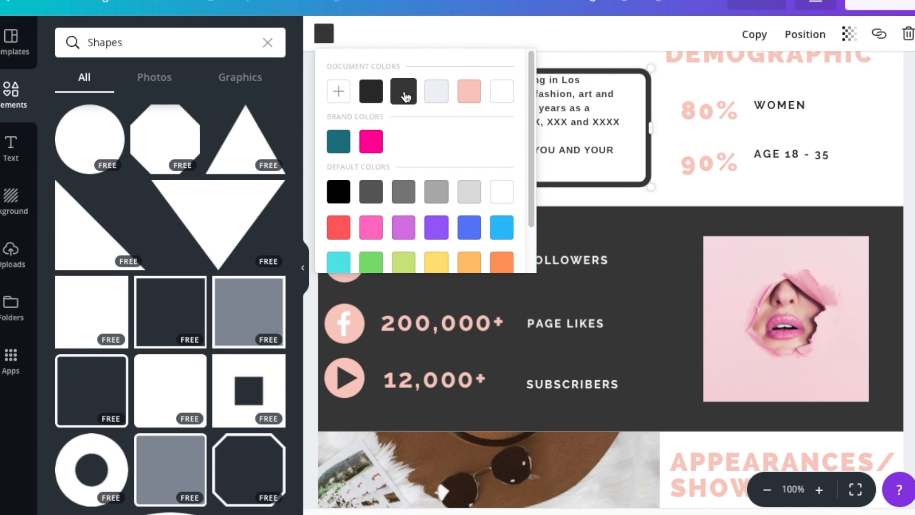
left_click(372, 95)
left_click(403, 95)
left_click(375, 188)
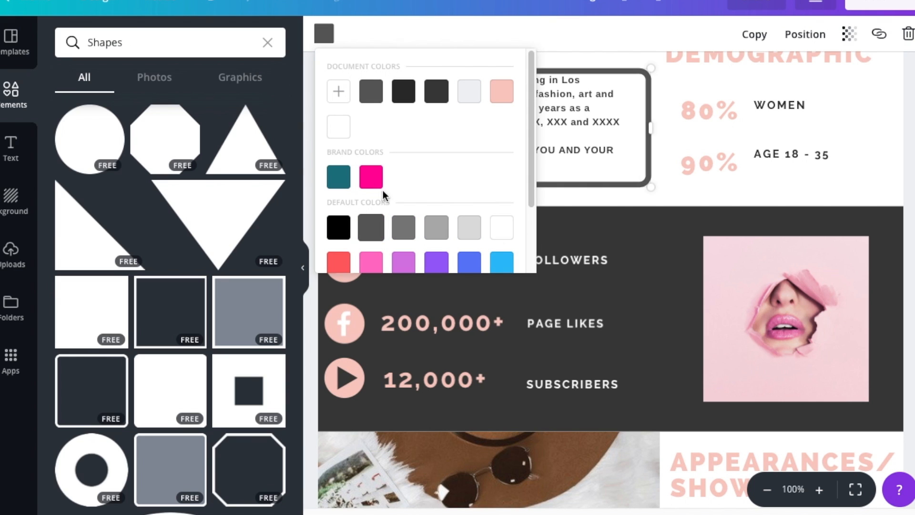
left_click(623, 206)
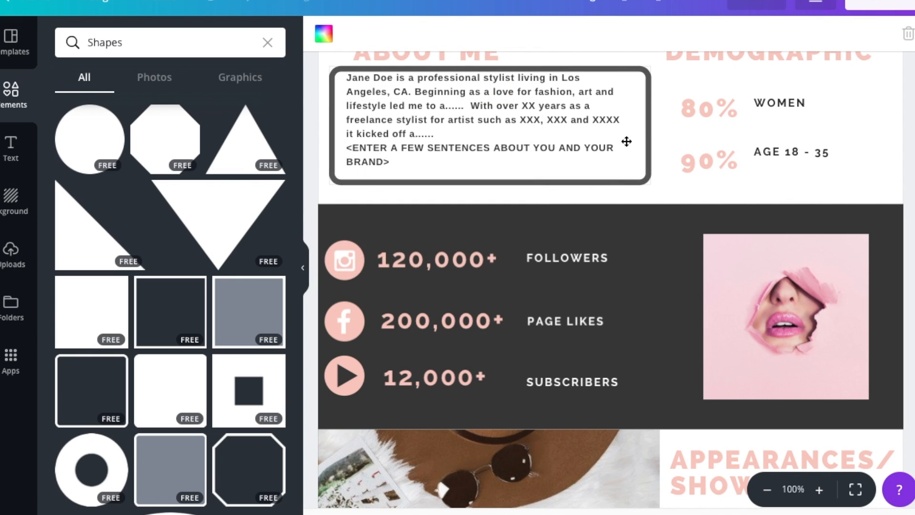
- Move the ABOUT ME and DEMOGRAPHIC headings, the percentages, and the WOMEN and AGE 18 - 35 labels higher in the white section
scroll(526, 206, "up", 3)
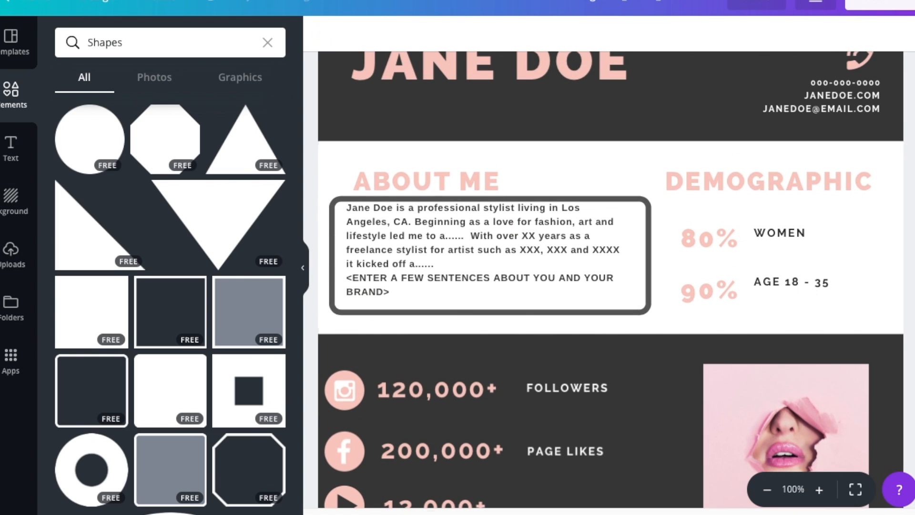
left_click_drag(466, 179, 448, 163)
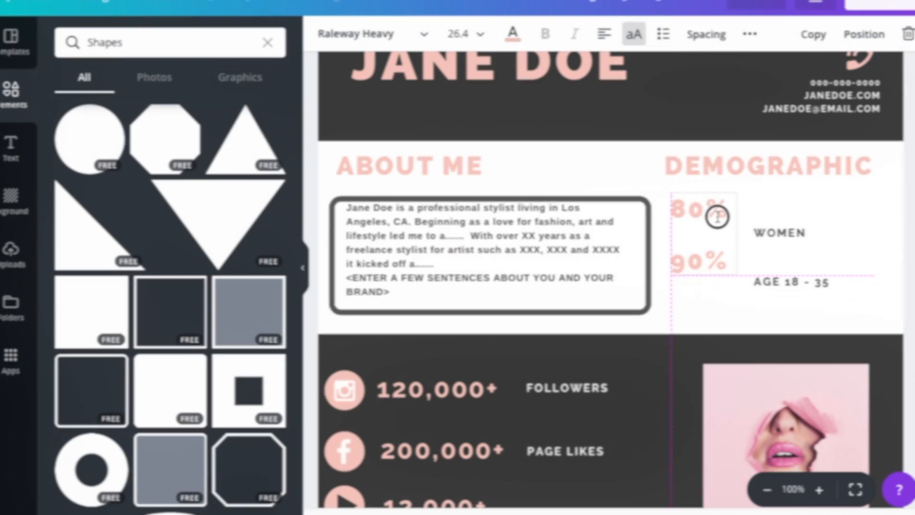
left_click_drag(781, 233, 770, 210)
left_click_drag(791, 282, 787, 263)
- Extend the top edge of the bio frame upward to add space above the text
left_click(503, 218)
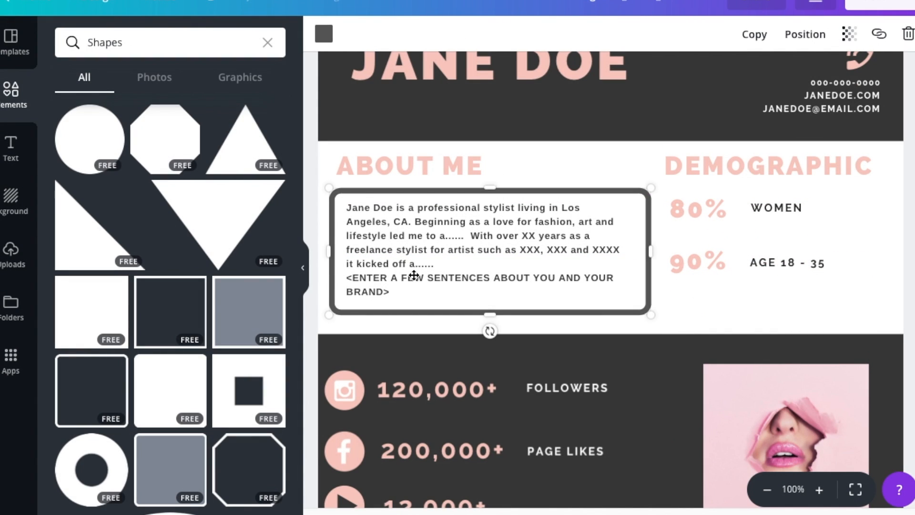
left_click(691, 118)
left_click_drag(912, 233, 913, 271)
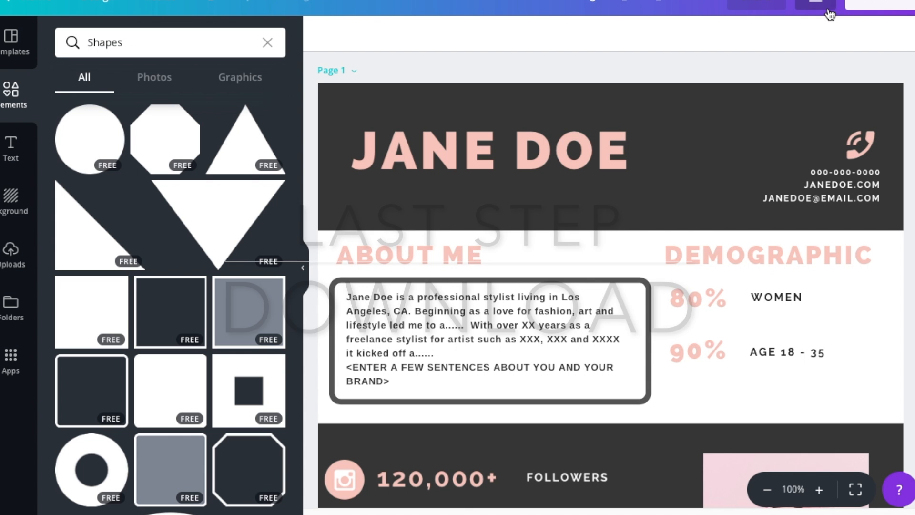
- Examine the download file types and the publishing options for the media kit
left_click(822, 4)
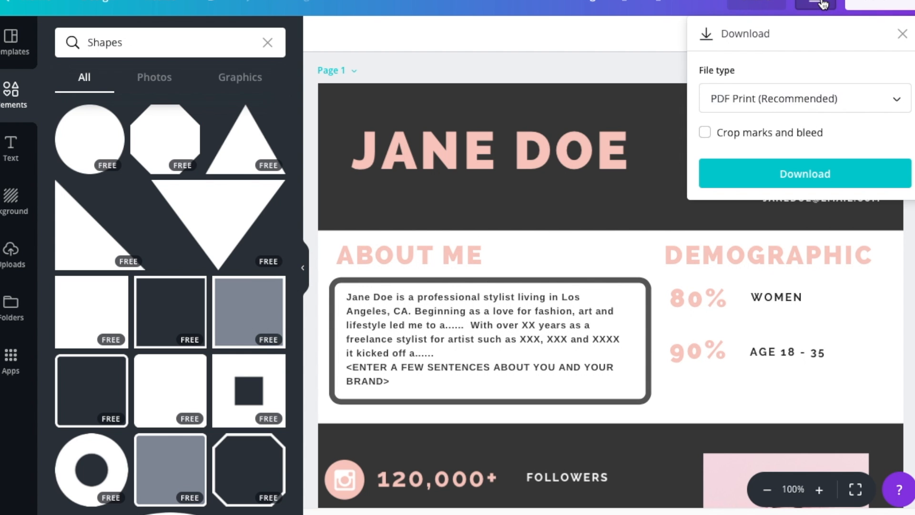
left_click(898, 101)
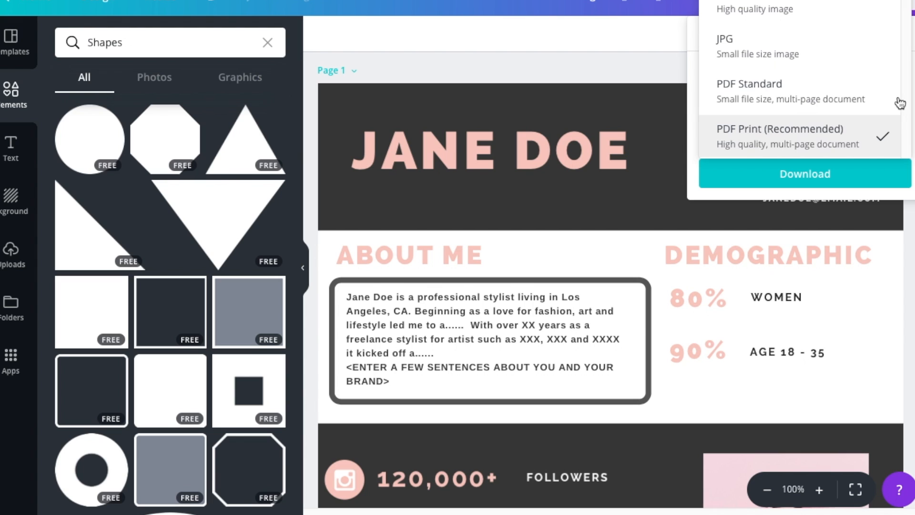
left_click(658, 50)
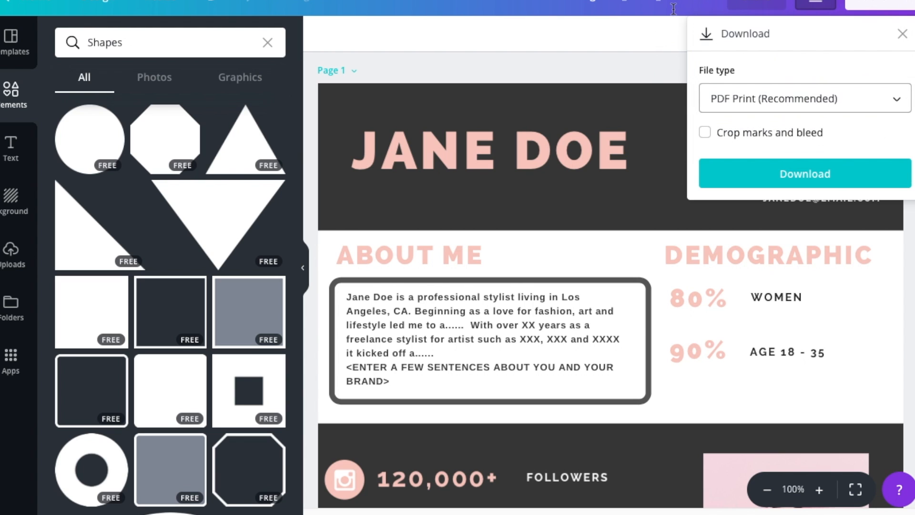
left_click(756, 6)
left_click(766, 34)
left_click(816, 3)
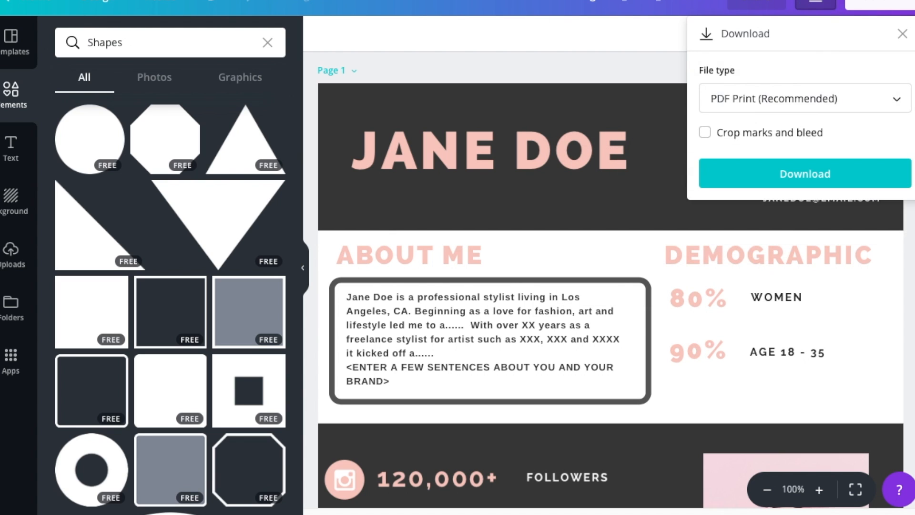
left_click(909, 3)
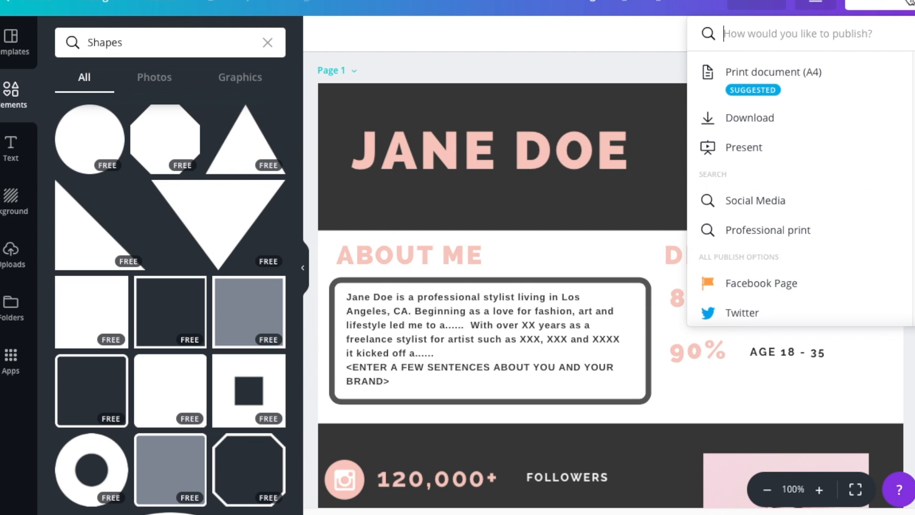
- Download the media kit as PDF Print without crop marks and bleed
left_click(817, 4)
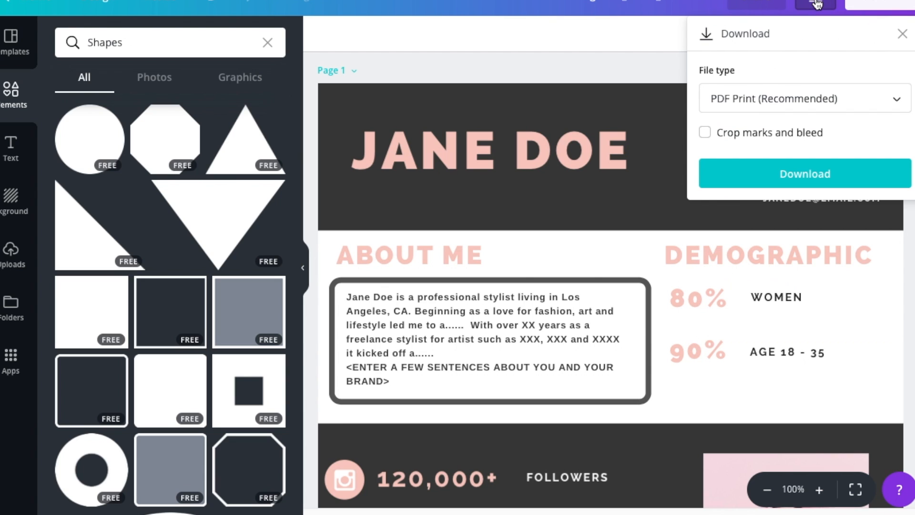
left_click(821, 176)
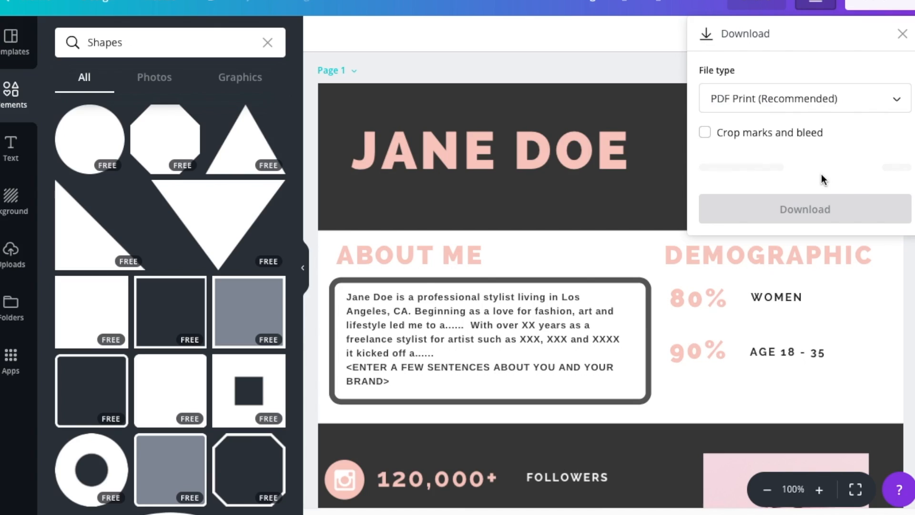